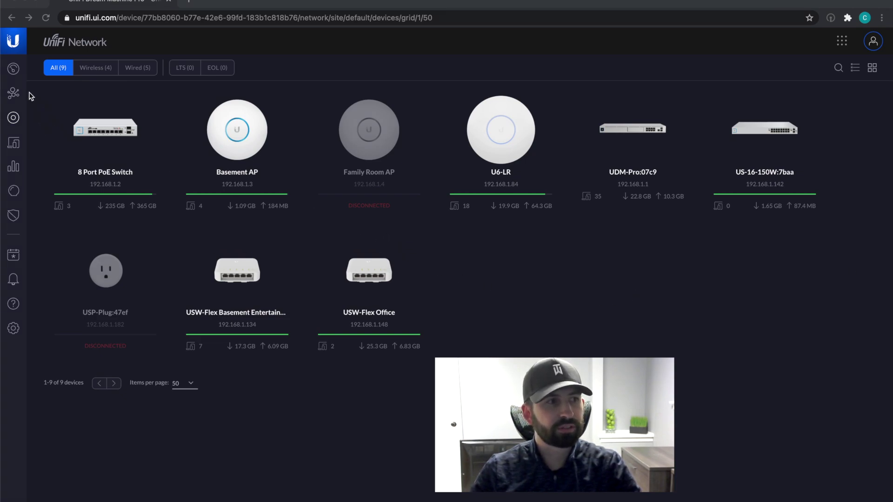
Open the network dashboard and examine the internet connection's peak download usage against its 600 Mbps limit
{"action": "left_click", "coordinate": [13, 76]}
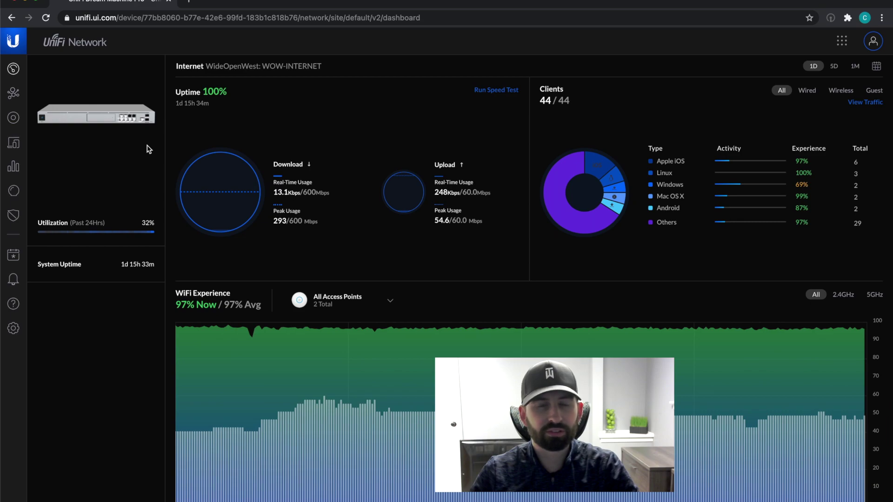
{"action": "left_click", "coordinate": [15, 118]}
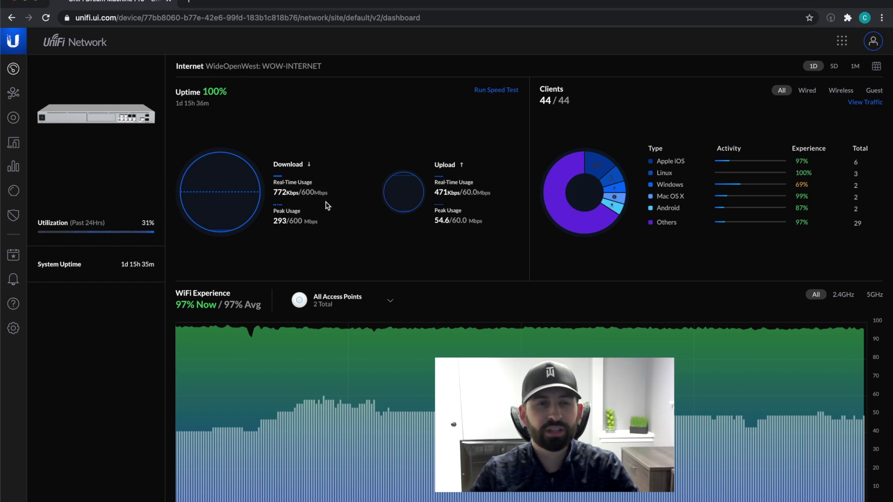
{"action": "left_click_drag", "start_coordinate": [318, 222], "coordinate": [272, 226]}
{"action": "left_click", "coordinate": [272, 227]}
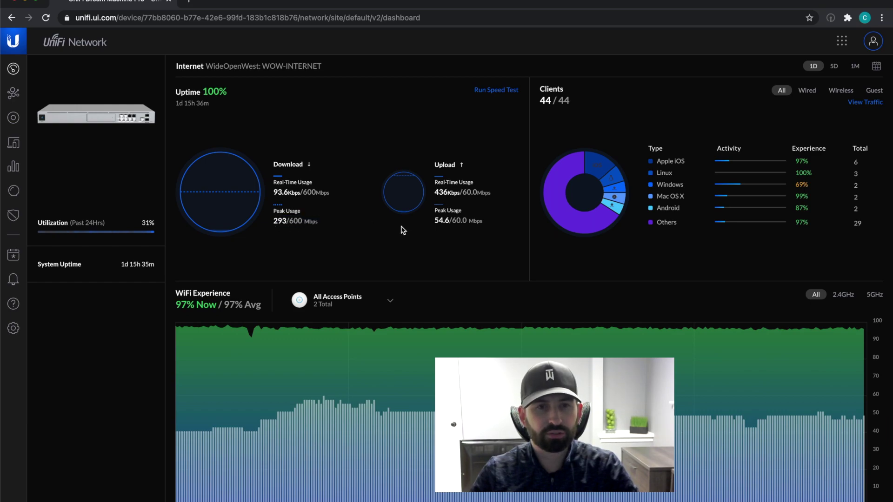
{"action": "double_click", "coordinate": [296, 222]}
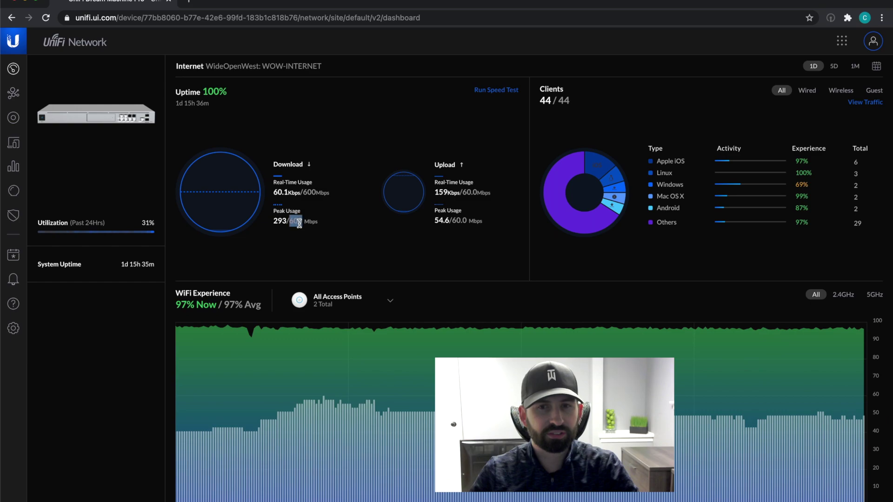
{"action": "left_click", "coordinate": [382, 252]}
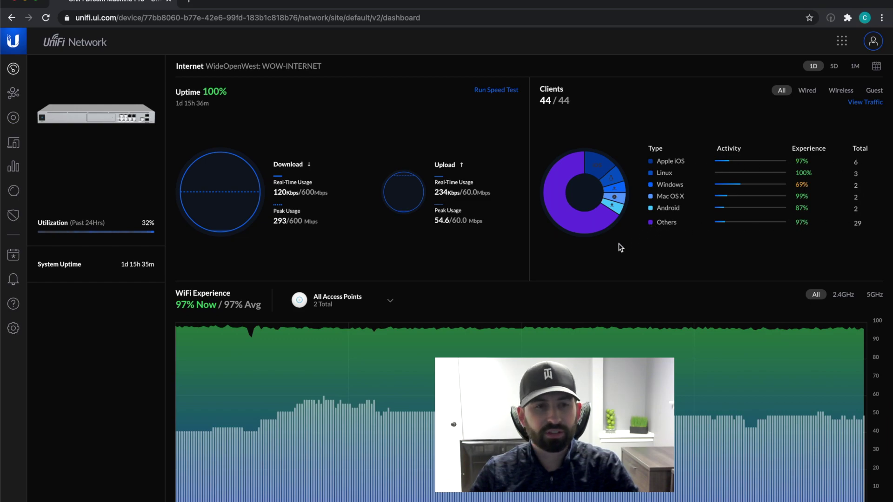
Compare the WiFi Experience graphs of the U6-LR and Basement AP, and return the graph to All Access Points
{"action": "left_click", "coordinate": [370, 302]}
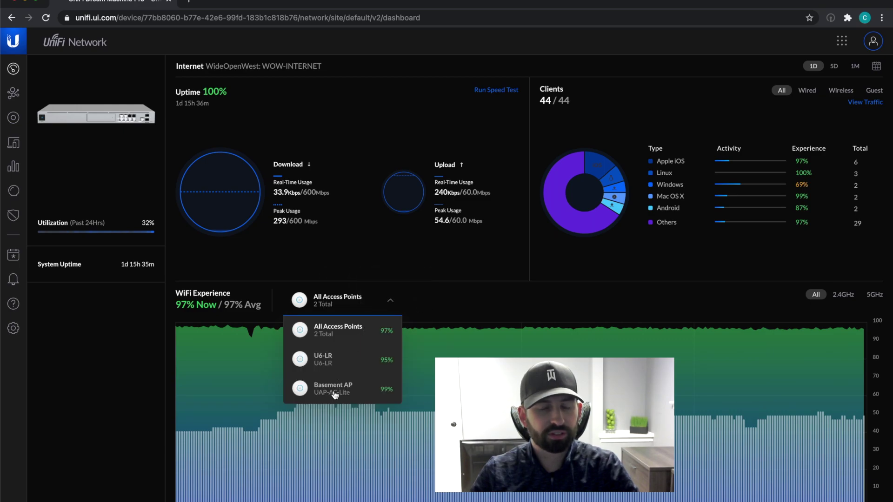
{"action": "left_click", "coordinate": [334, 367]}
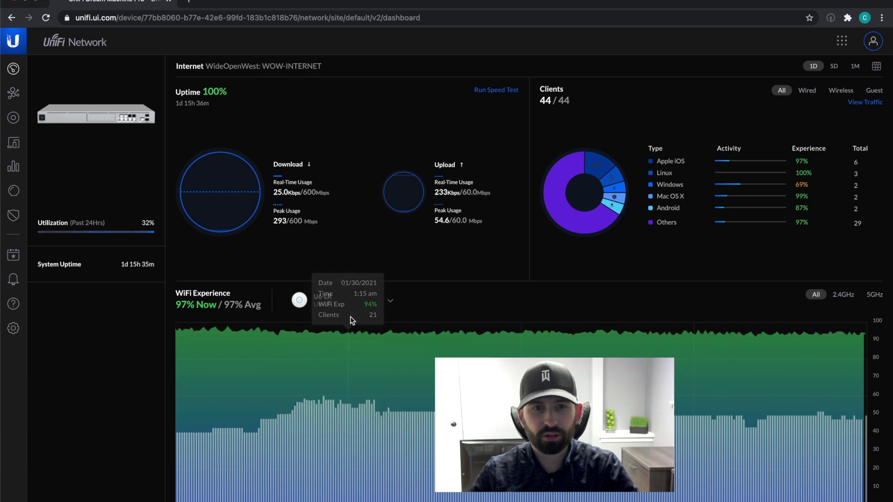
{"action": "left_click", "coordinate": [369, 309]}
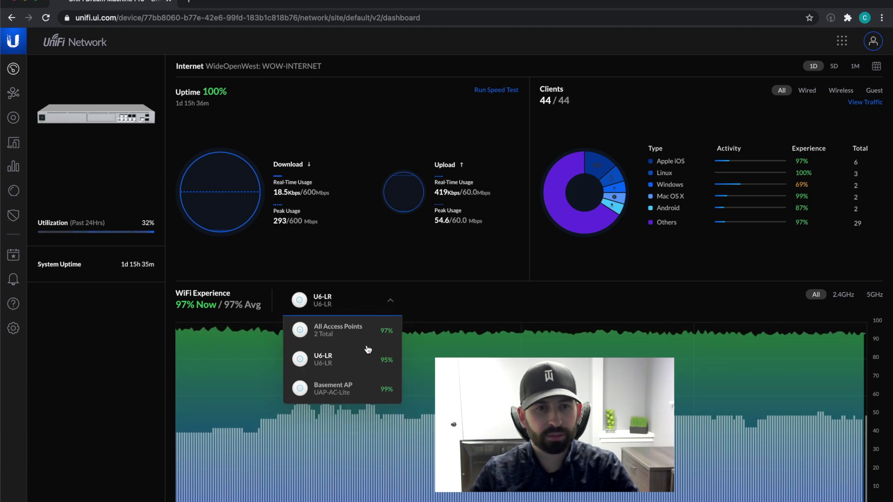
{"action": "left_click", "coordinate": [358, 392]}
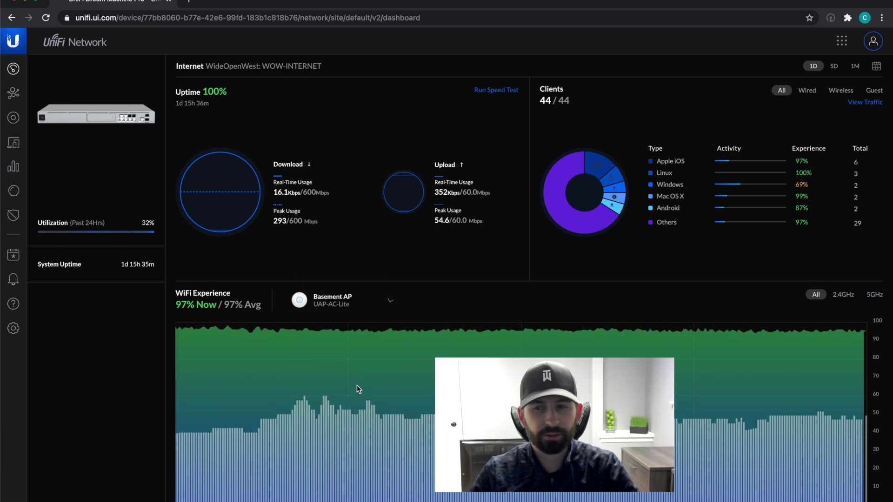
{"action": "left_click", "coordinate": [361, 308]}
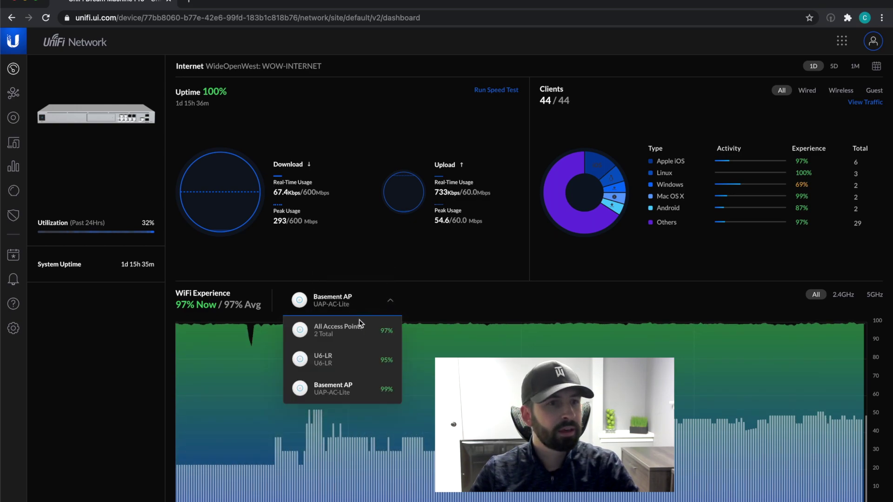
{"action": "left_click", "coordinate": [359, 328]}
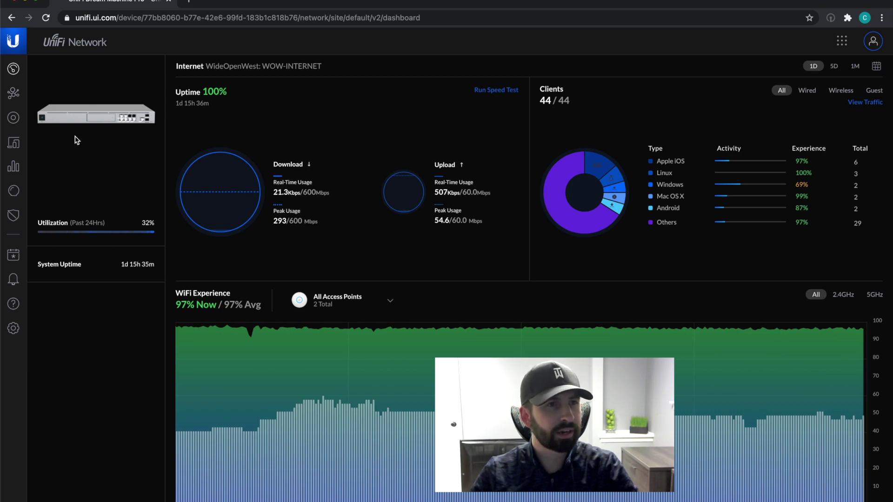
Go to the device list, inspect the overview details of the USP-Plug, and close them
{"action": "left_click", "coordinate": [15, 122]}
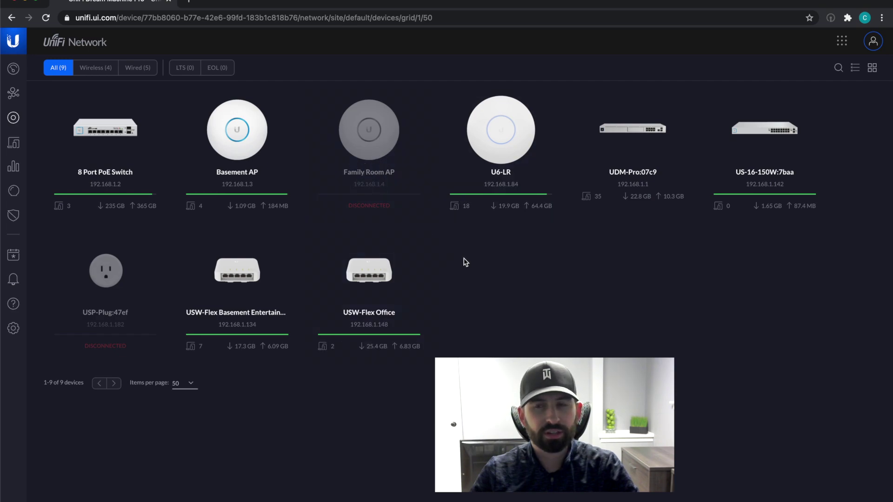
{"action": "left_click", "coordinate": [95, 315]}
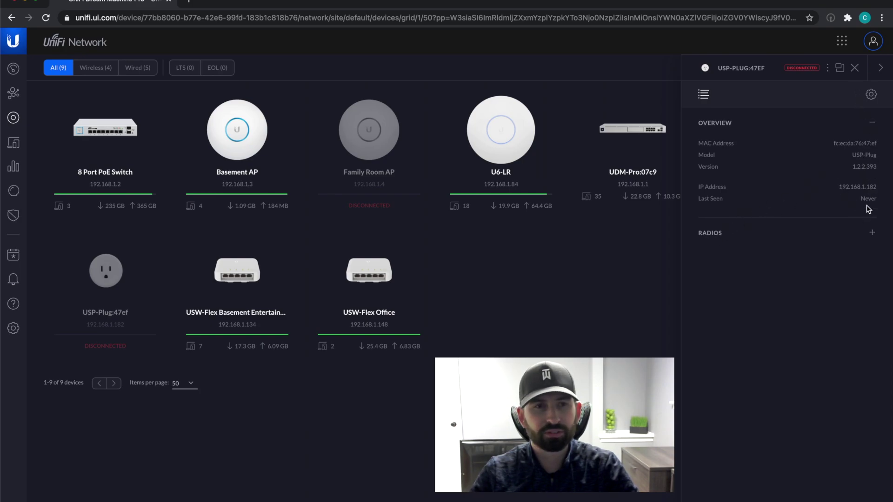
{"action": "left_click", "coordinate": [855, 68]}
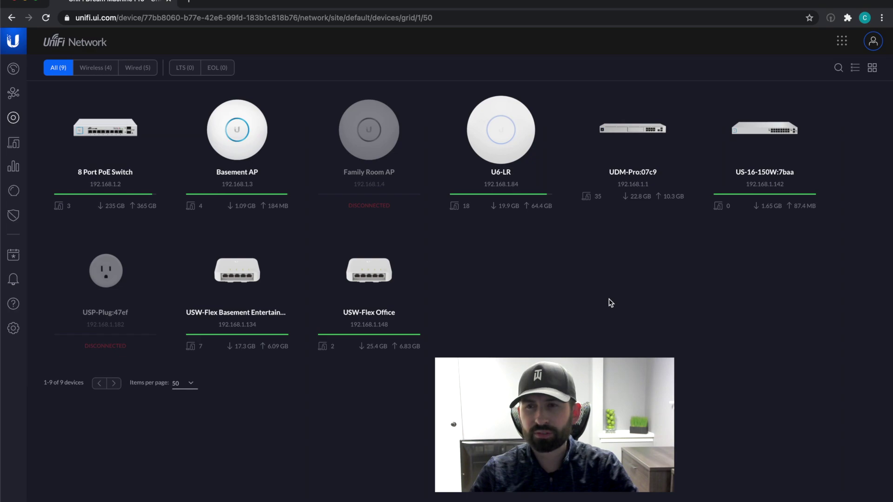
Inspect the USW-Flex Office switch's PoE power information and the details of ports 1 and 2, and close its details
{"action": "left_click", "coordinate": [396, 293]}
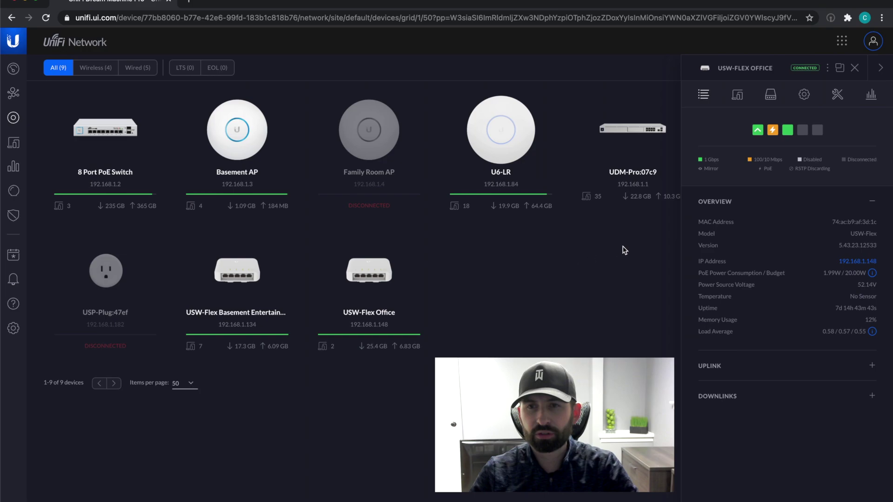
{"action": "mouse_move", "coordinate": [875, 275]}
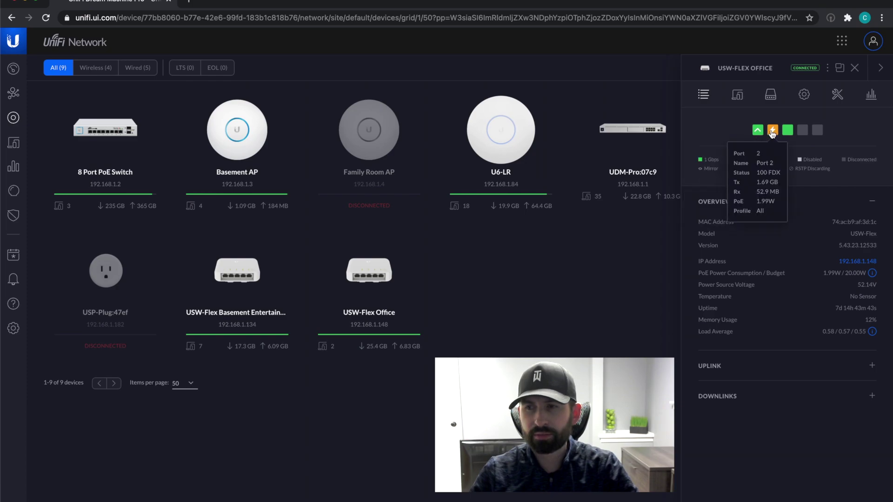
{"action": "mouse_move", "coordinate": [762, 135]}
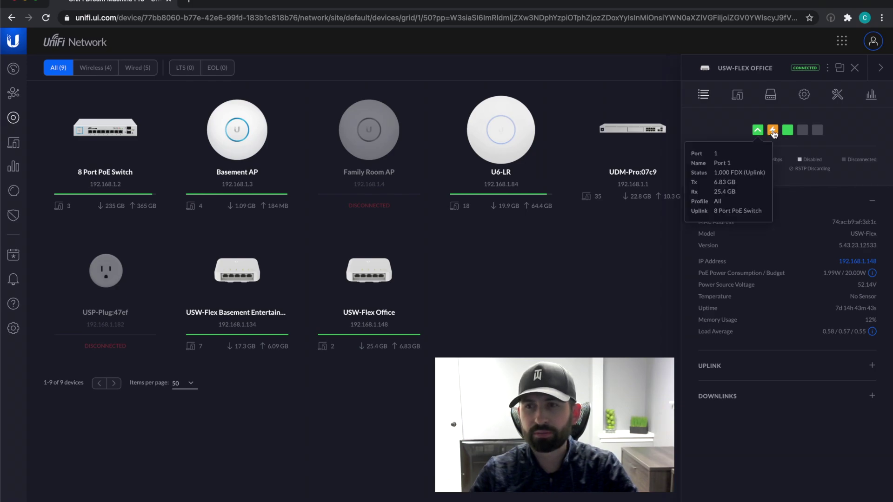
{"action": "left_click", "coordinate": [855, 69]}
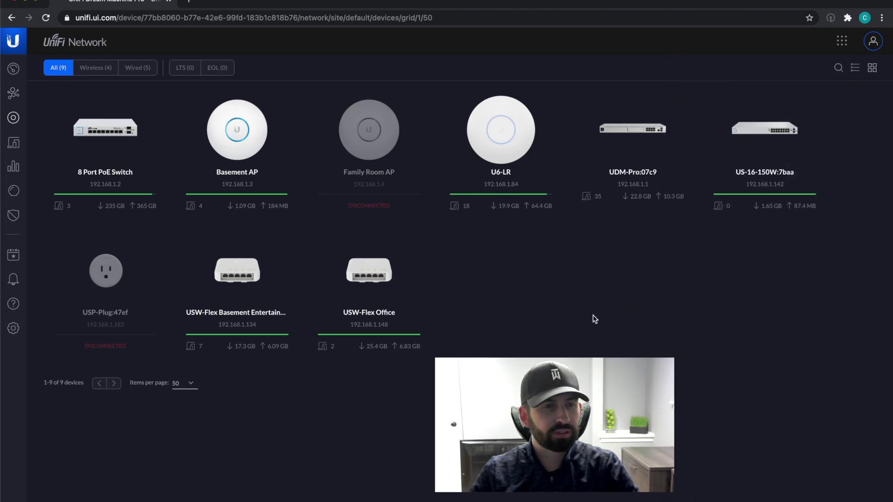
Check what is connected to the 8 Port PoE Switch's ports, including ports 1 and 5, and close its details
{"action": "left_click", "coordinate": [116, 144]}
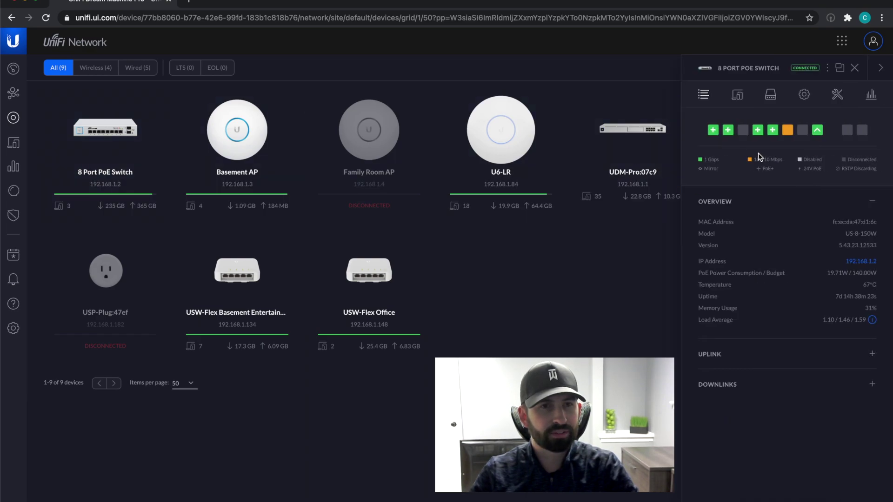
{"action": "mouse_move", "coordinate": [715, 132]}
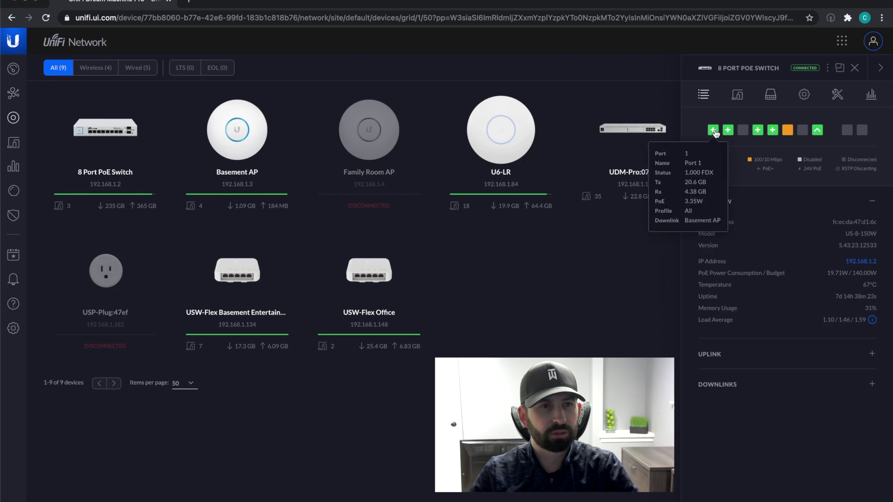
{"action": "mouse_move", "coordinate": [760, 135]}
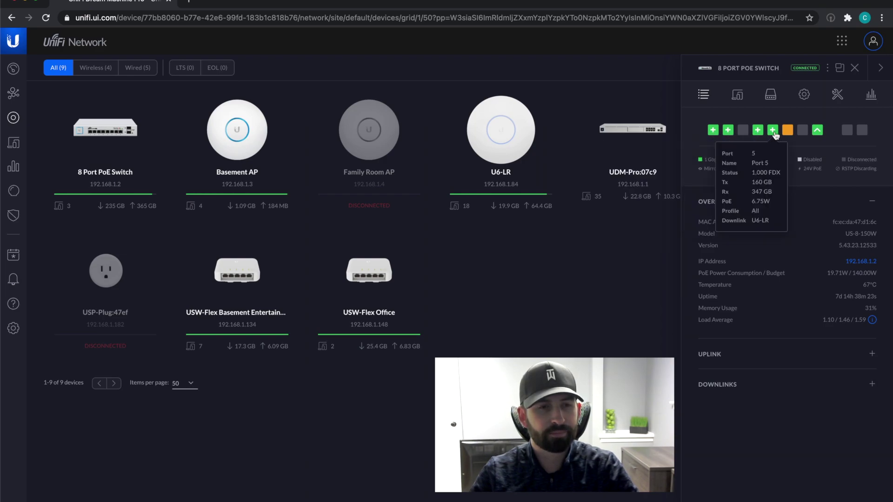
{"action": "left_click", "coordinate": [854, 68]}
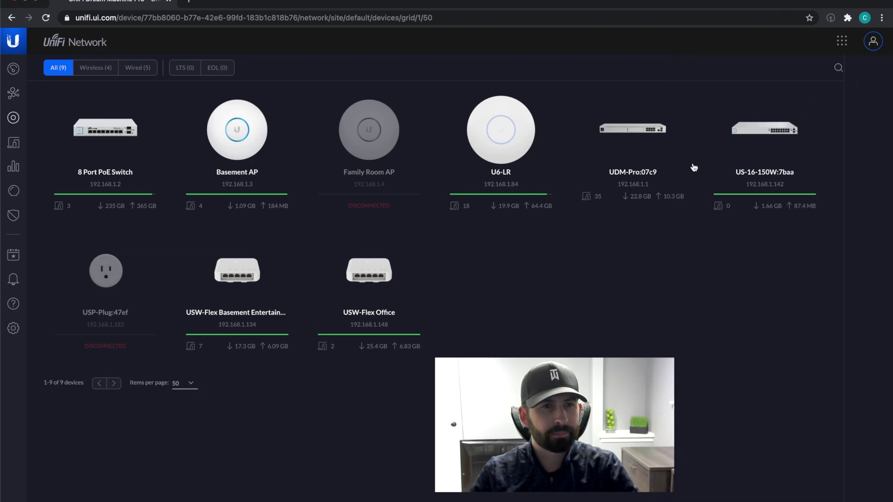
Review the overview details of the Basement AP and the UDM-Pro, closing each when finished
{"action": "left_click", "coordinate": [261, 165]}
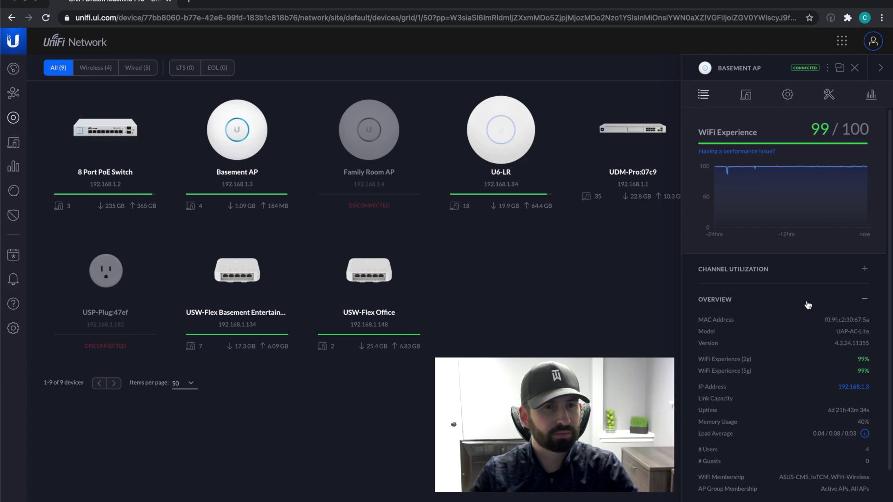
{"action": "left_click", "coordinate": [856, 70]}
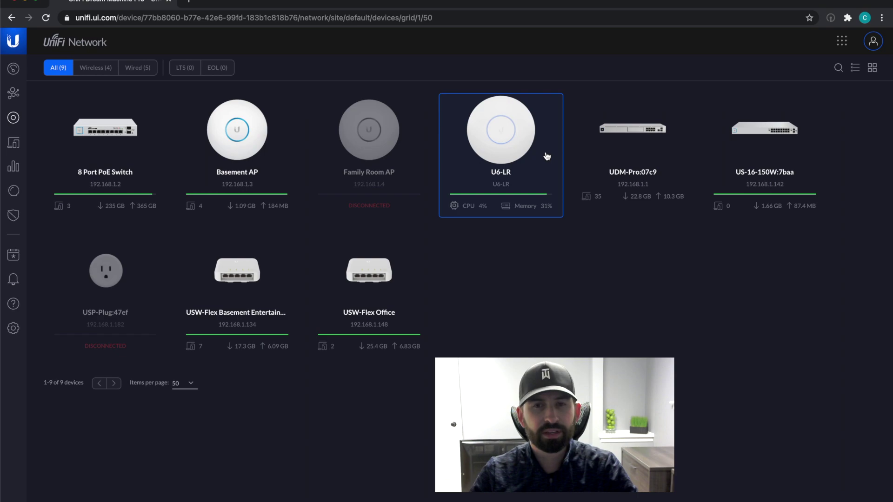
{"action": "left_click", "coordinate": [648, 158]}
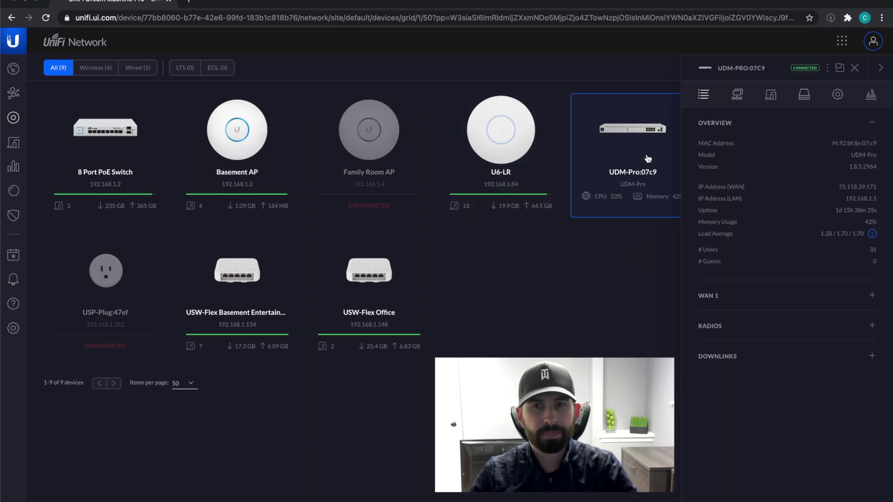
{"action": "left_click", "coordinate": [855, 69]}
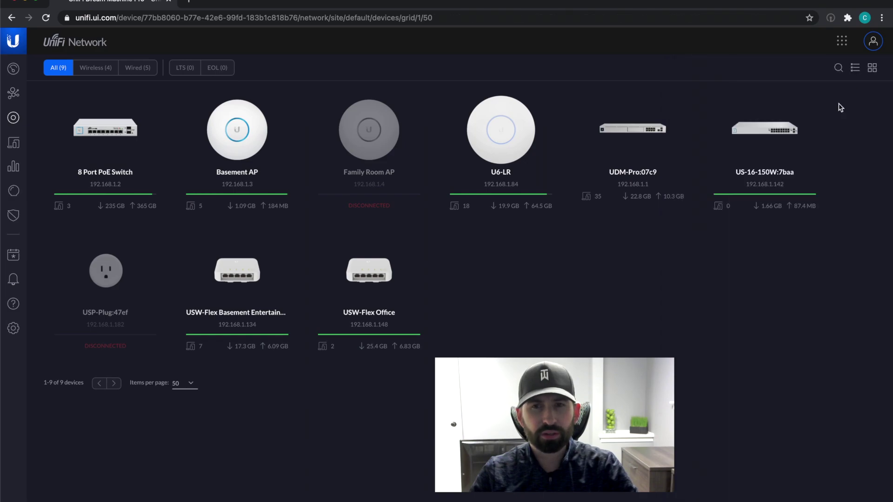
Inspect the US-16-150W switch's uplink port and port 15, and close its details
{"action": "left_click", "coordinate": [774, 149]}
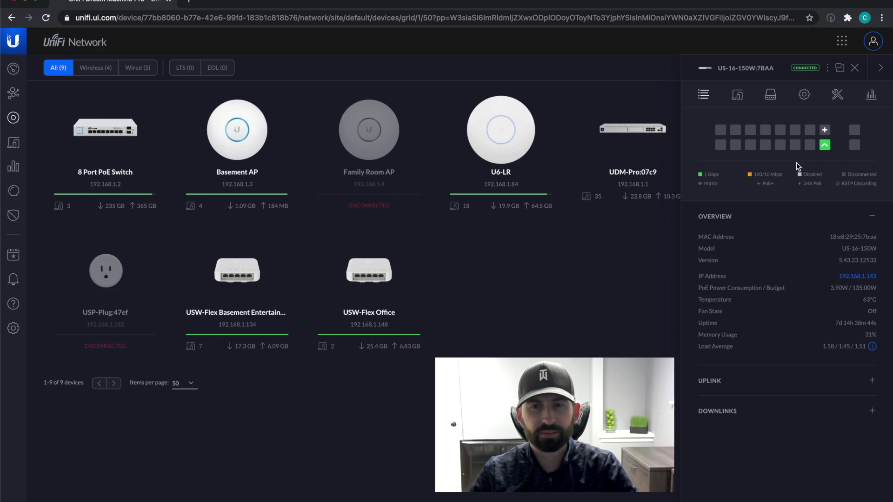
{"action": "mouse_move", "coordinate": [827, 148]}
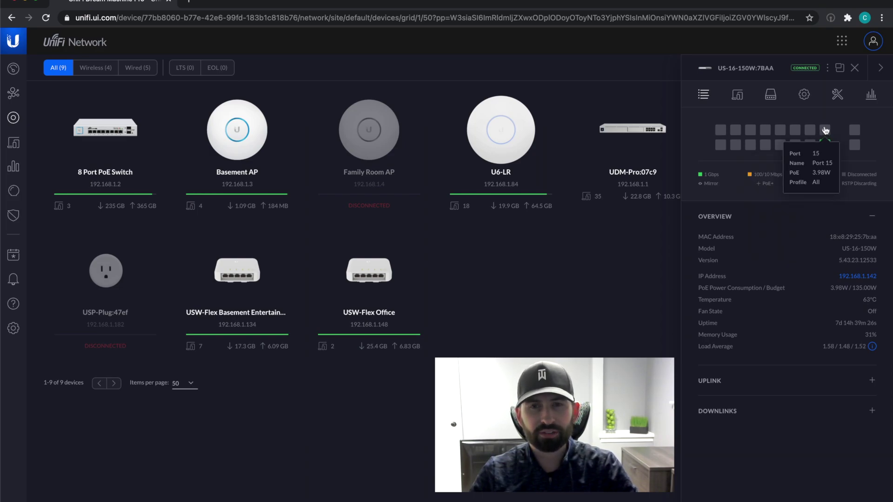
{"action": "left_click", "coordinate": [855, 68]}
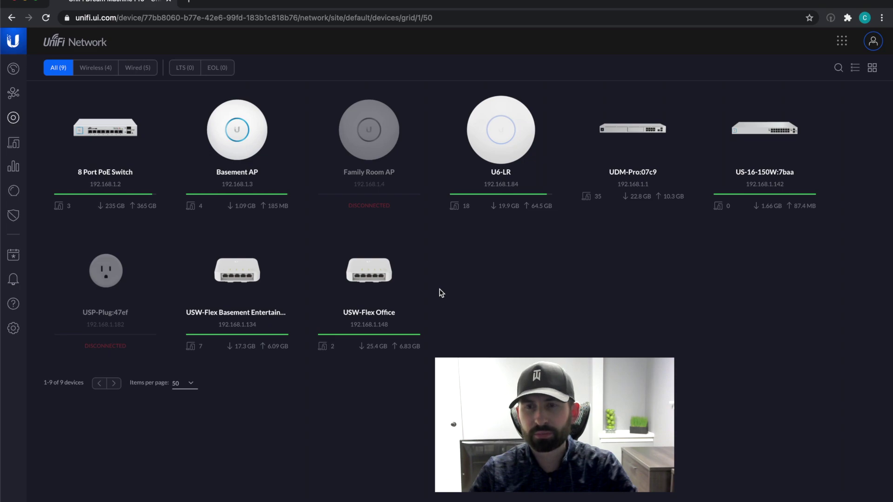
Examine the port status and overview of the USW-Flex Basement Entertainment switch, and close its details
{"action": "left_click", "coordinate": [258, 242]}
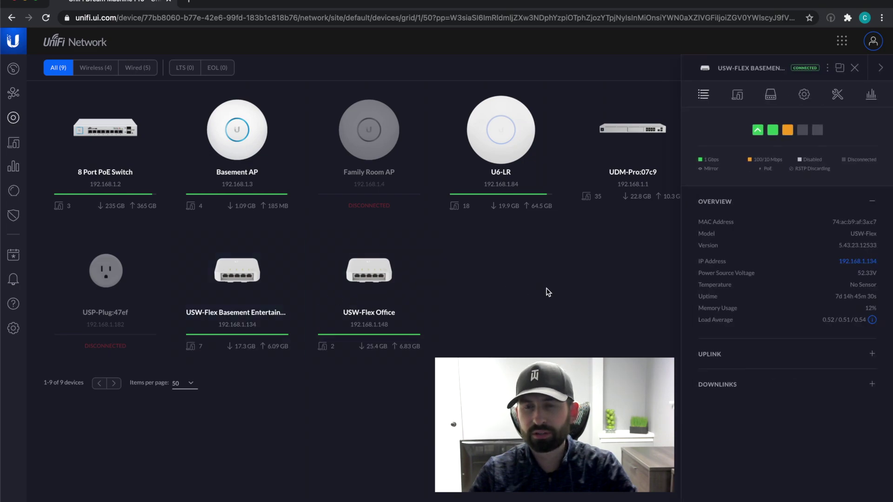
{"action": "mouse_move", "coordinate": [786, 133]}
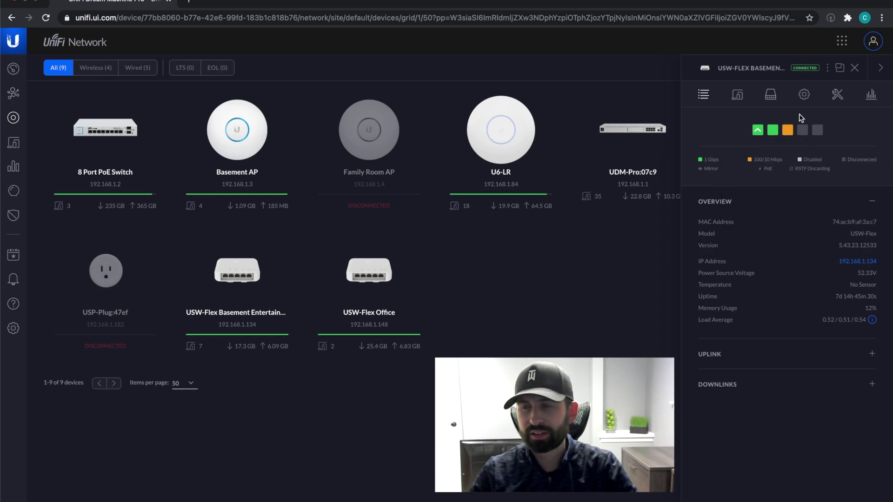
{"action": "left_click", "coordinate": [854, 68]}
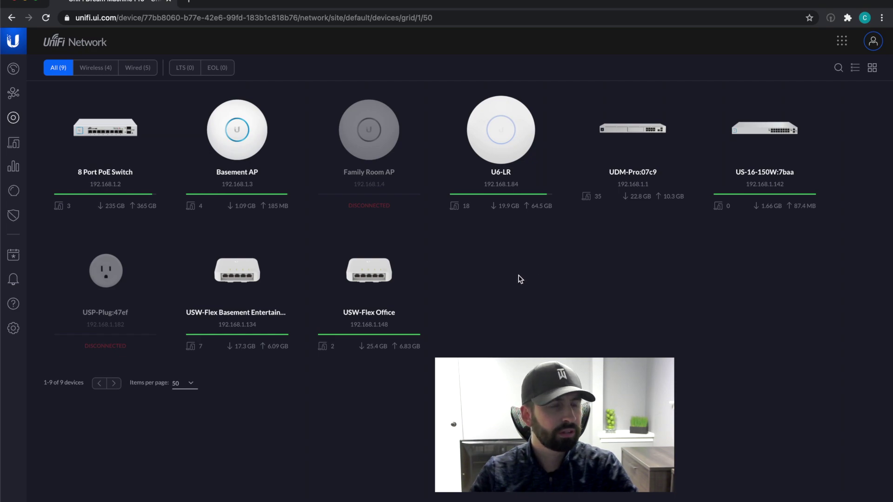
Review the WiFi, Networks and Security sections of the network settings
{"action": "left_click", "coordinate": [14, 328]}
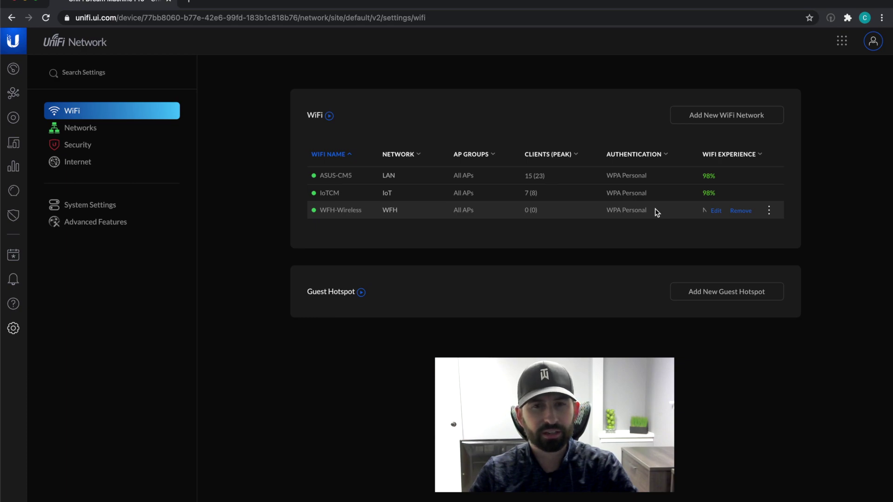
{"action": "left_click", "coordinate": [86, 128]}
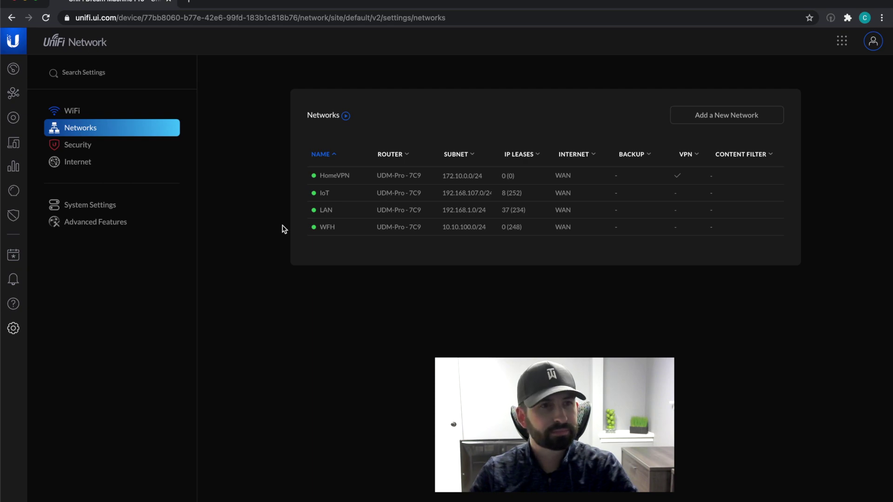
{"action": "left_click", "coordinate": [99, 145]}
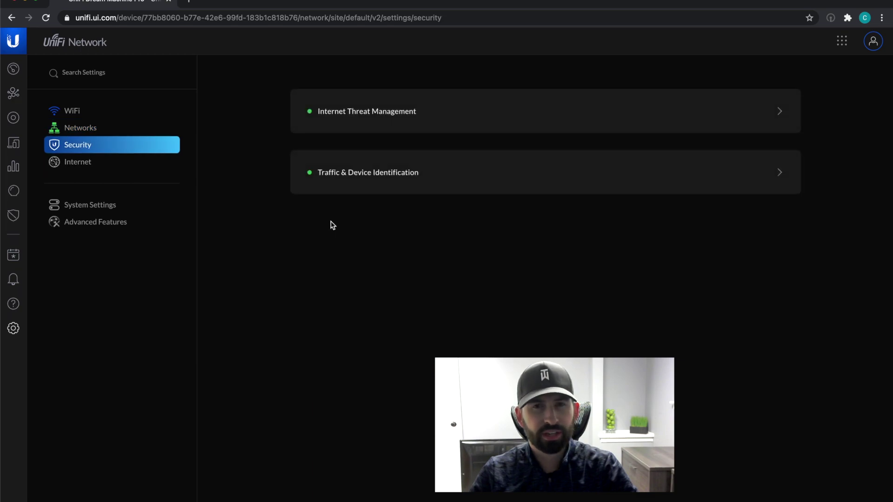
Open Internet Threat Management and review its throughput warning, Intrusion Prevention System choice and system sensitivity level
{"action": "left_click", "coordinate": [394, 118]}
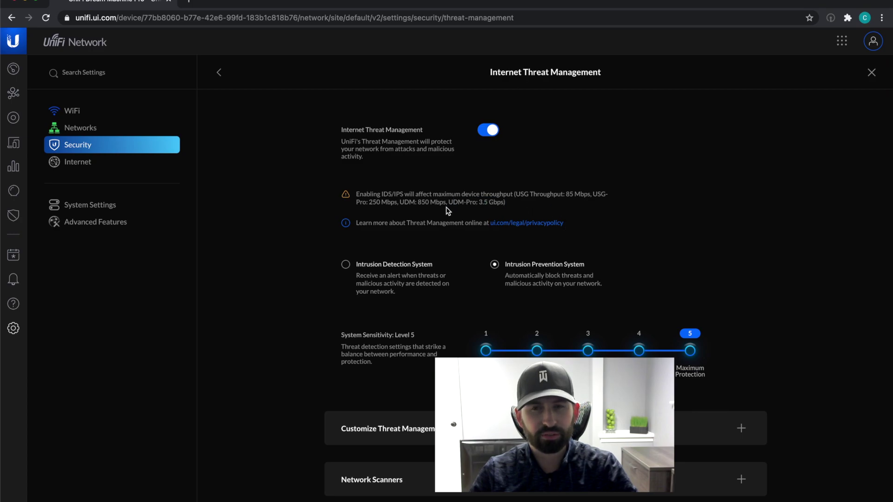
{"action": "left_click_drag", "start_coordinate": [446, 207], "coordinate": [507, 206]}
{"action": "left_click", "coordinate": [509, 209]}
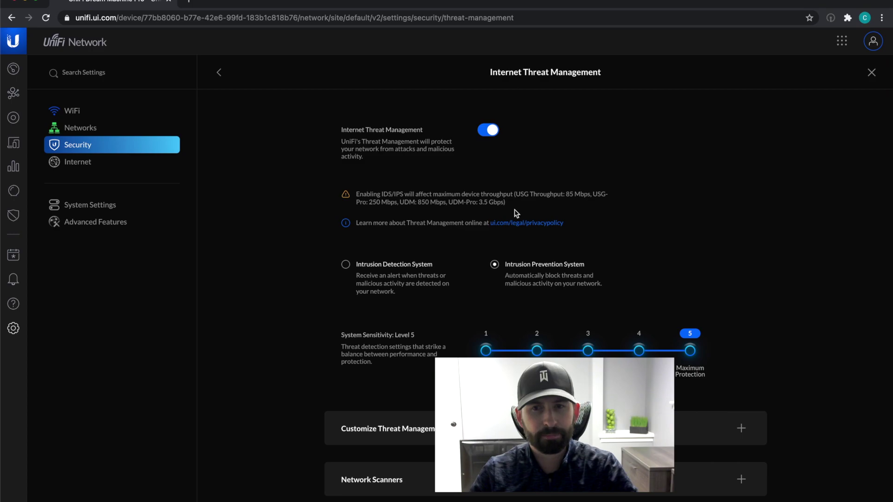
{"action": "scroll", "coordinate": [516, 214], "scroll_direction": "down", "scroll_amount": 1}
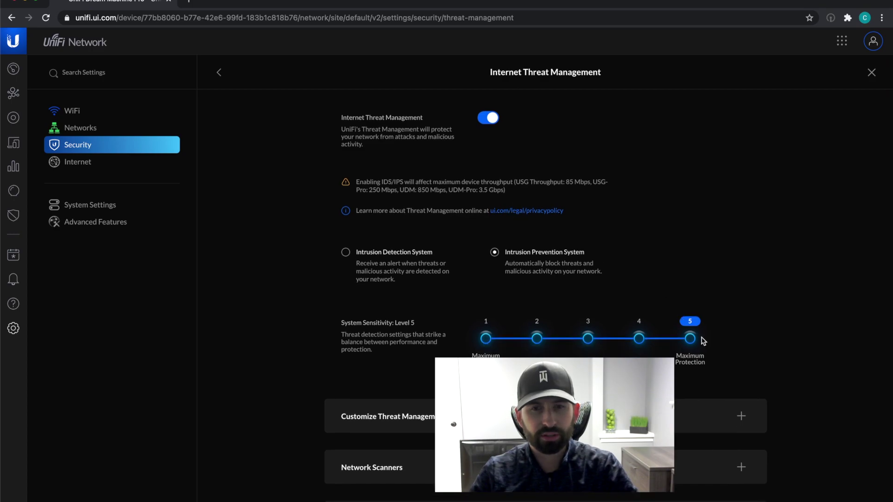
{"action": "scroll", "coordinate": [691, 341], "scroll_direction": "down", "scroll_amount": 1}
{"action": "scroll", "coordinate": [665, 339], "scroll_direction": "down", "scroll_amount": 4}
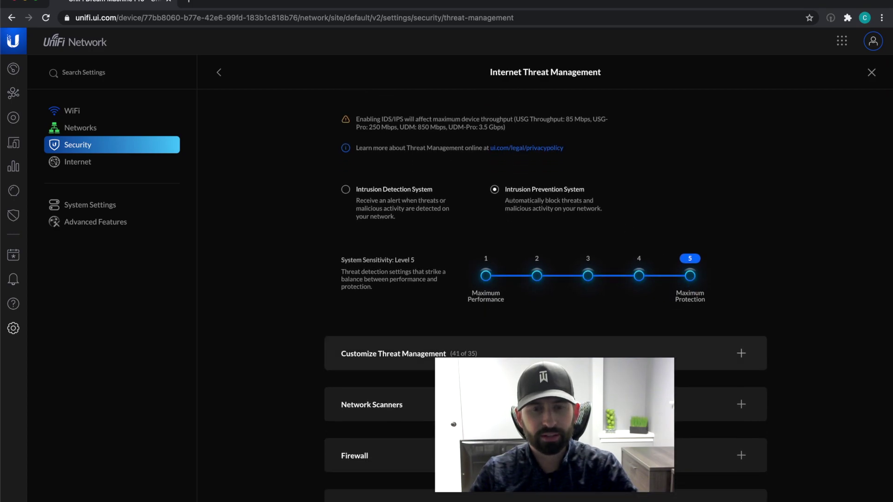
Expand Customize Threat Management, review its threat categories from Virus & Malware onward, and collapse it again
{"action": "left_click", "coordinate": [664, 335]}
{"action": "scroll", "coordinate": [663, 335], "scroll_direction": "down", "scroll_amount": 20}
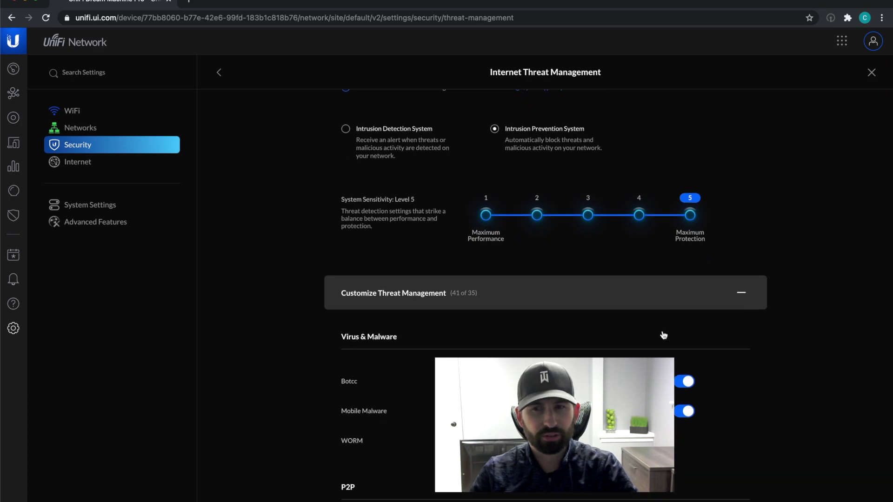
{"action": "scroll", "coordinate": [664, 335], "scroll_direction": "down", "scroll_amount": 13}
{"action": "scroll", "coordinate": [664, 335], "scroll_direction": "up", "scroll_amount": 20}
{"action": "scroll", "coordinate": [664, 335], "scroll_direction": "up", "scroll_amount": 6}
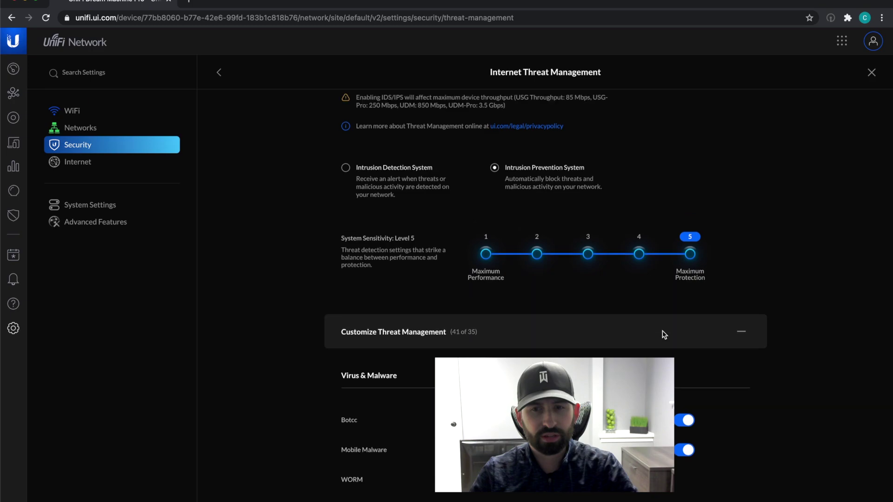
{"action": "left_click", "coordinate": [661, 335]}
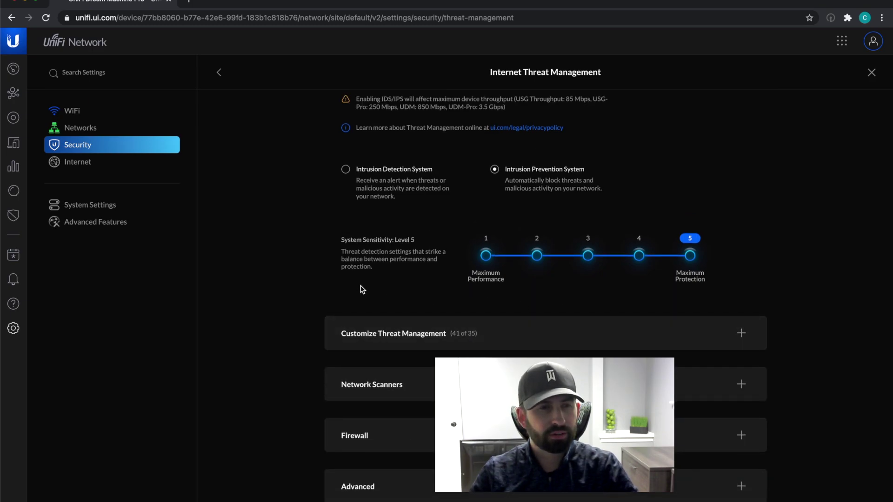
Review the System Settings, including the New Dashboard, New Settings, New Clients and Dark Theme options and the sections below them
{"action": "left_click", "coordinate": [110, 210]}
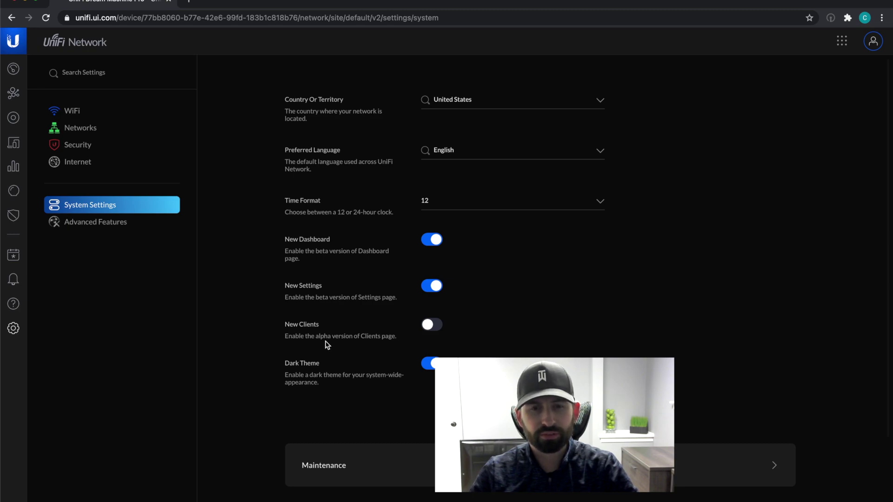
{"action": "left_click", "coordinate": [436, 328]}
{"action": "left_click", "coordinate": [436, 328]}
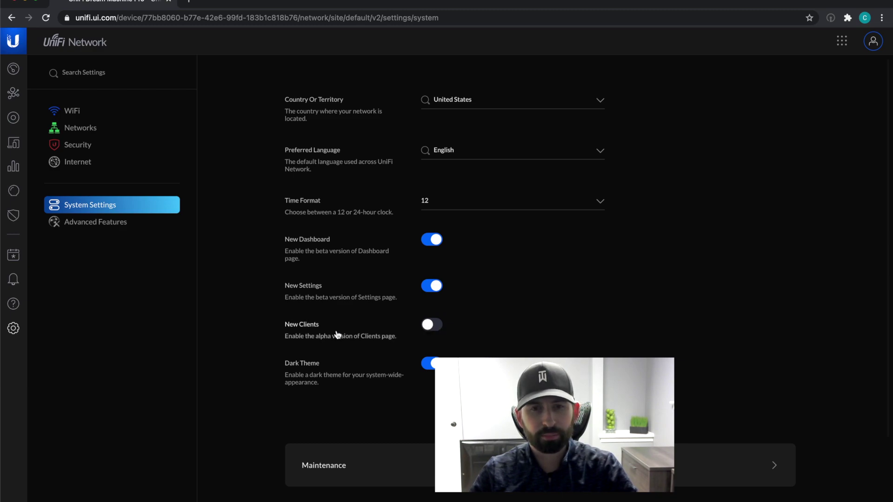
{"action": "scroll", "coordinate": [338, 335], "scroll_direction": "down", "scroll_amount": 1}
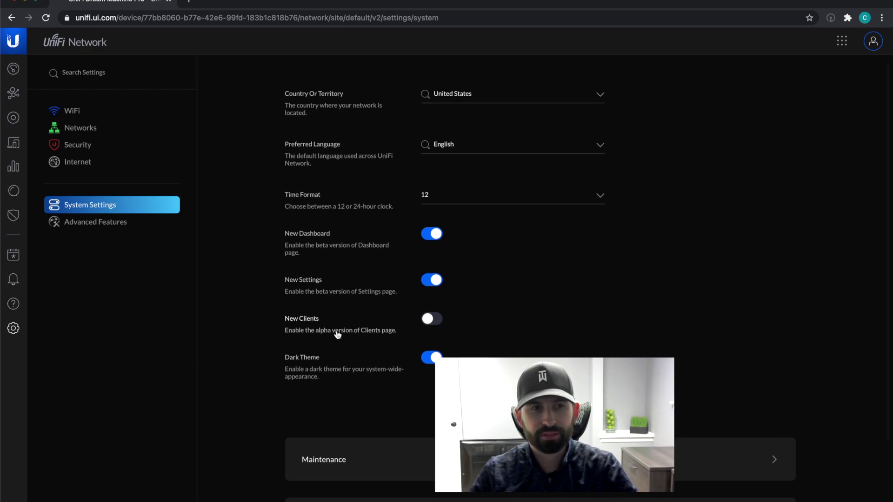
{"action": "scroll", "coordinate": [338, 335], "scroll_direction": "down", "scroll_amount": 1}
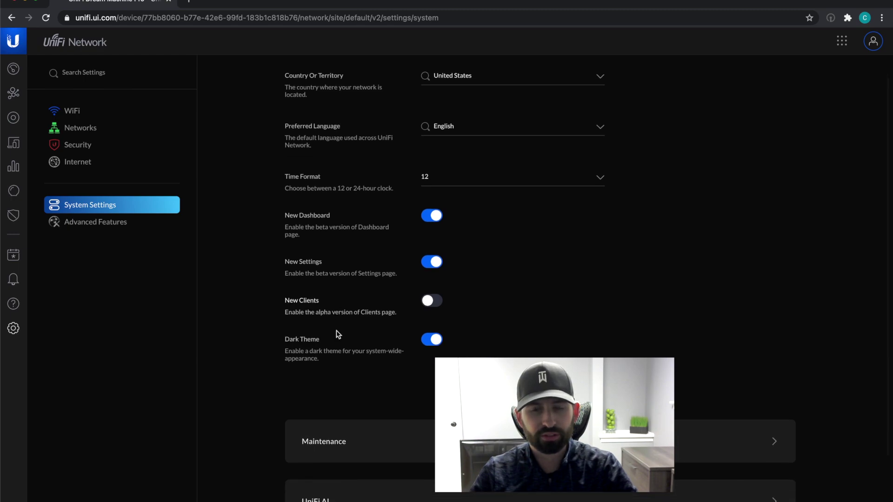
{"action": "scroll", "coordinate": [338, 335], "scroll_direction": "down", "scroll_amount": 3}
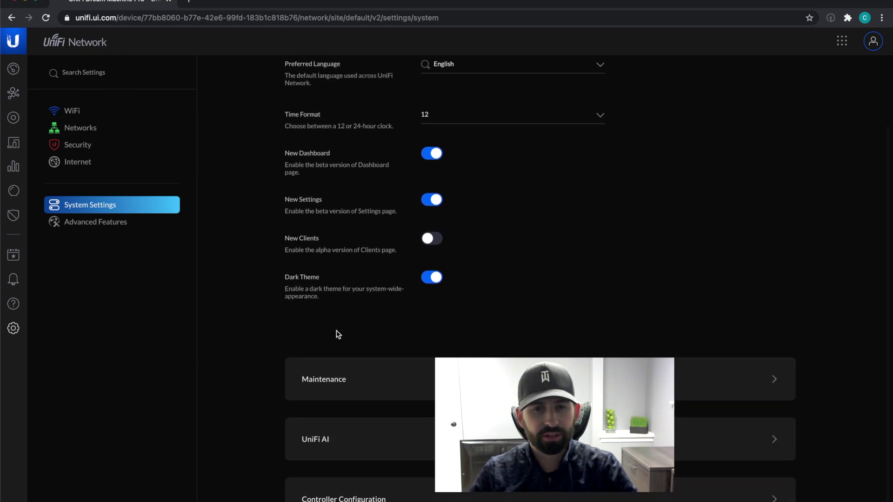
{"action": "scroll", "coordinate": [338, 335], "scroll_direction": "down", "scroll_amount": 1}
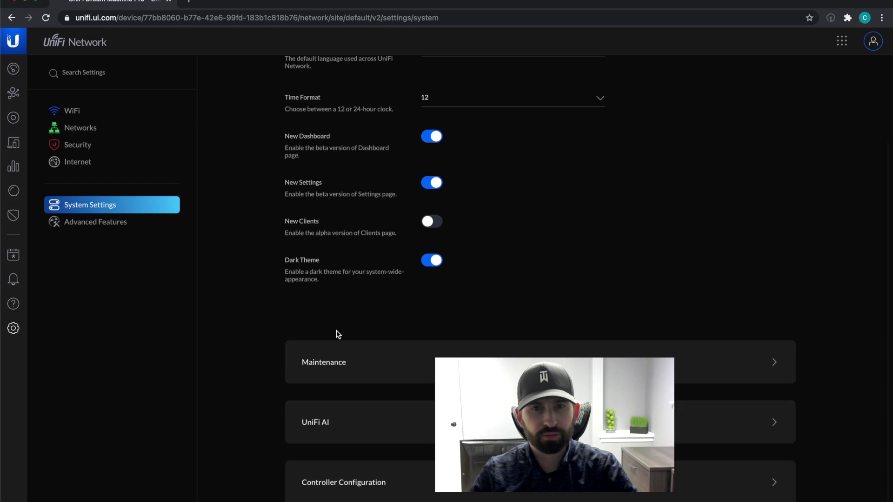
{"action": "scroll", "coordinate": [337, 334], "scroll_direction": "down", "scroll_amount": 1}
Open the UniFi AI settings and examine WiFi AI's scan frequency, scan time, scan history and optimization logs
{"action": "left_click", "coordinate": [368, 417]}
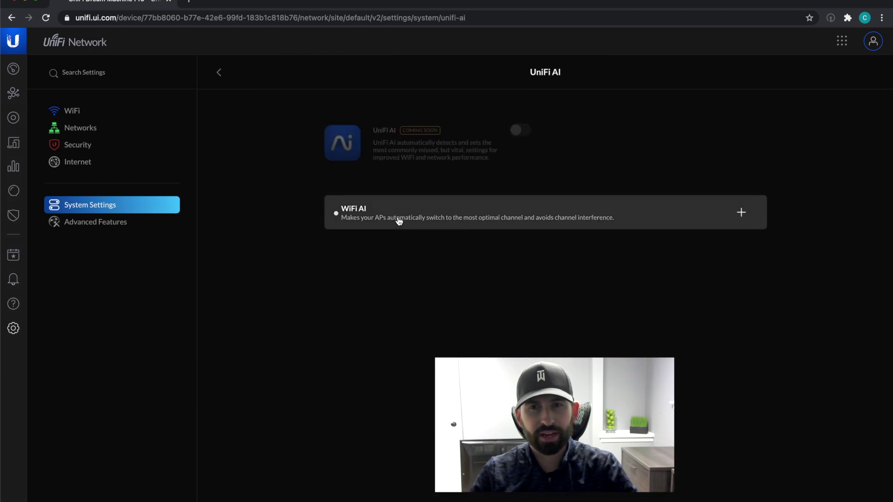
{"action": "left_click", "coordinate": [482, 214]}
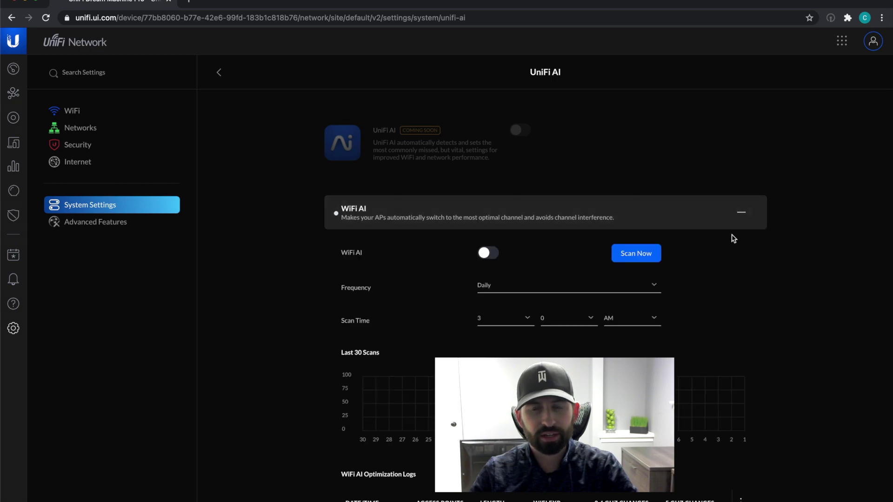
{"action": "scroll", "coordinate": [733, 236], "scroll_direction": "down", "scroll_amount": 2}
{"action": "scroll", "coordinate": [740, 240], "scroll_direction": "up", "scroll_amount": 2}
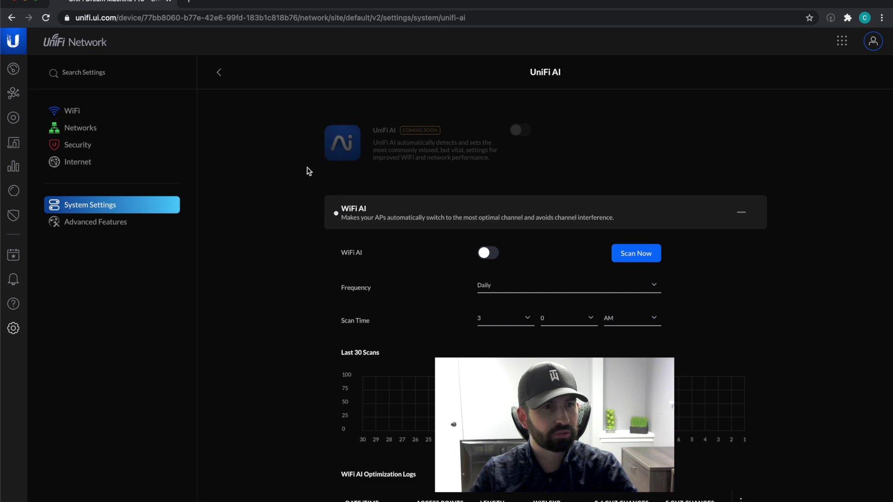
Open the Basement AP's configuration from the device list and expand its Radios settings
{"action": "left_click", "coordinate": [16, 120]}
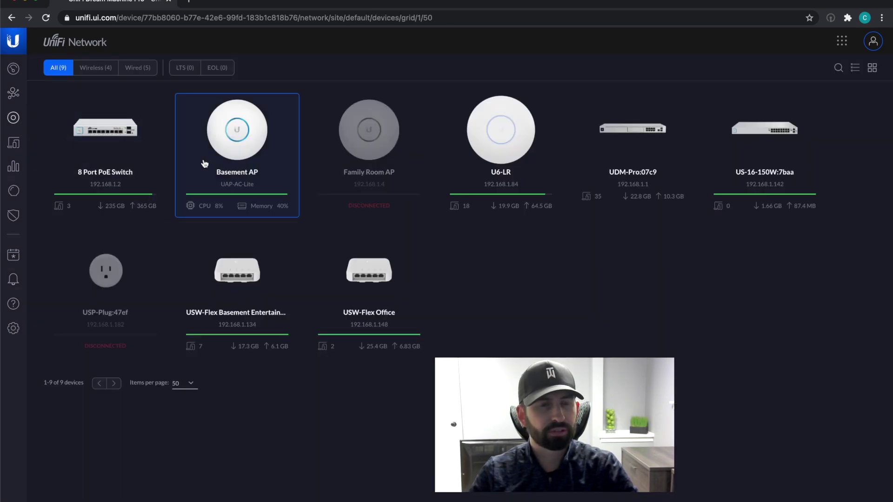
{"action": "left_click", "coordinate": [225, 154]}
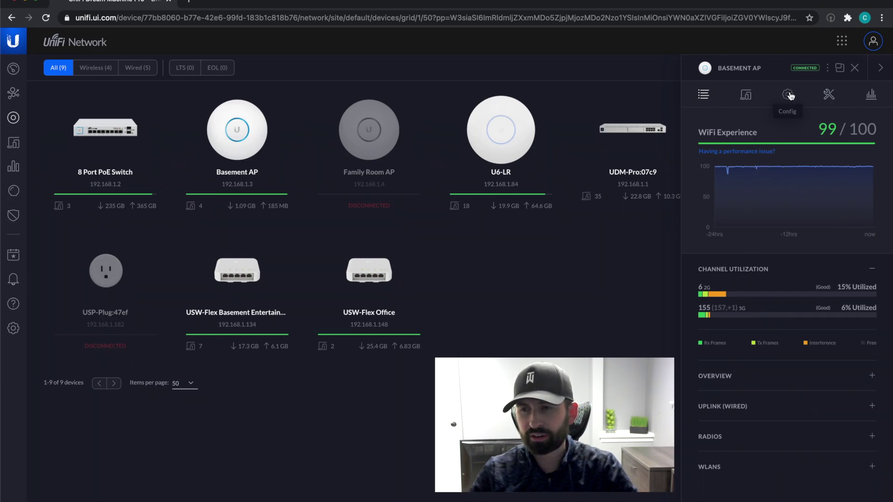
{"action": "left_click", "coordinate": [788, 95]}
{"action": "scroll", "coordinate": [786, 386], "scroll_direction": "down", "scroll_amount": 2}
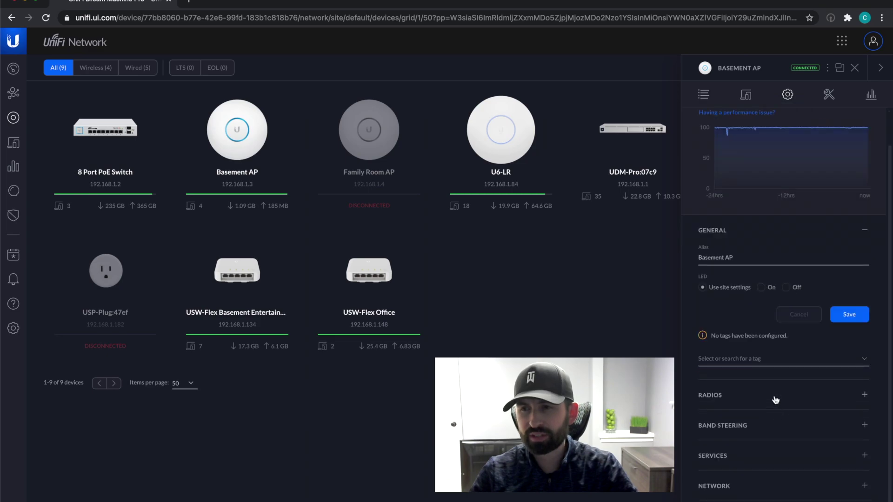
{"action": "left_click", "coordinate": [775, 399]}
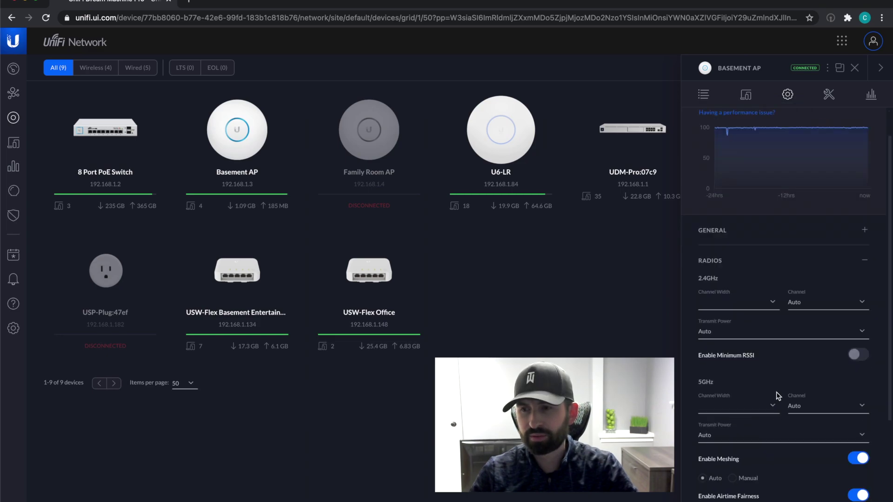
Check the available 2.4GHz channel widths of the Basement AP, then collapse and reopen its Radios settings
{"action": "left_click", "coordinate": [767, 306]}
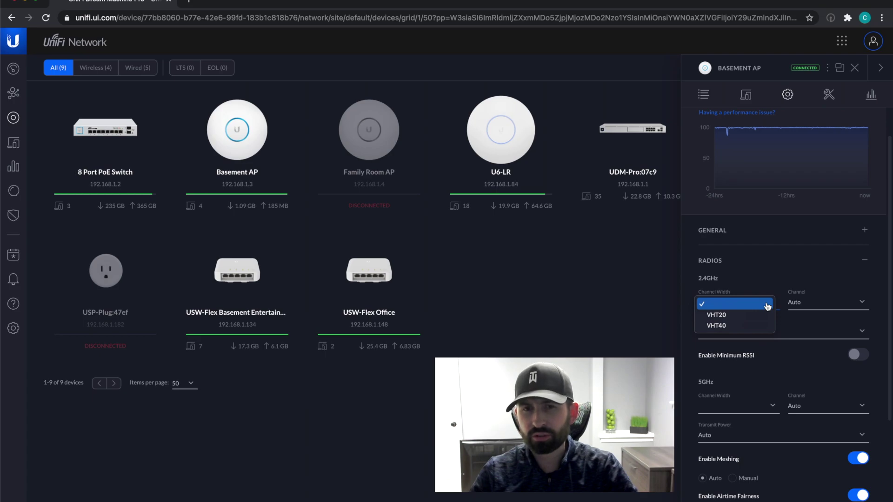
{"action": "left_click", "coordinate": [767, 307]}
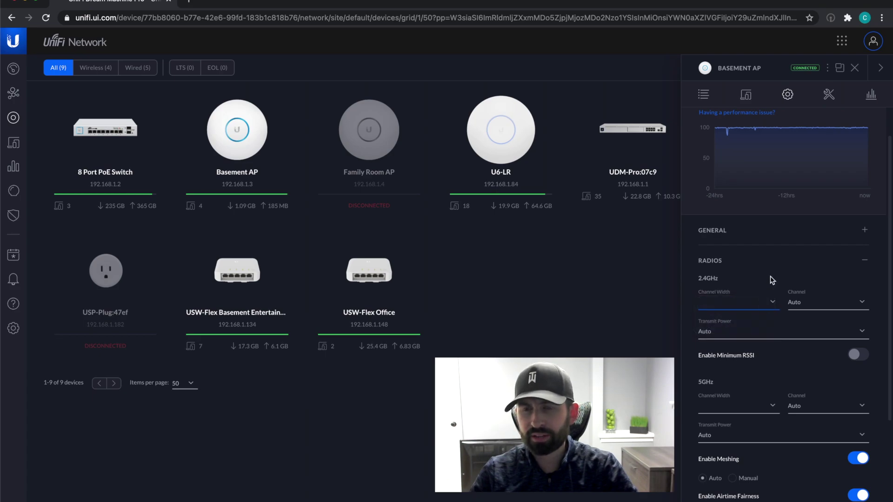
{"action": "left_click", "coordinate": [765, 305]}
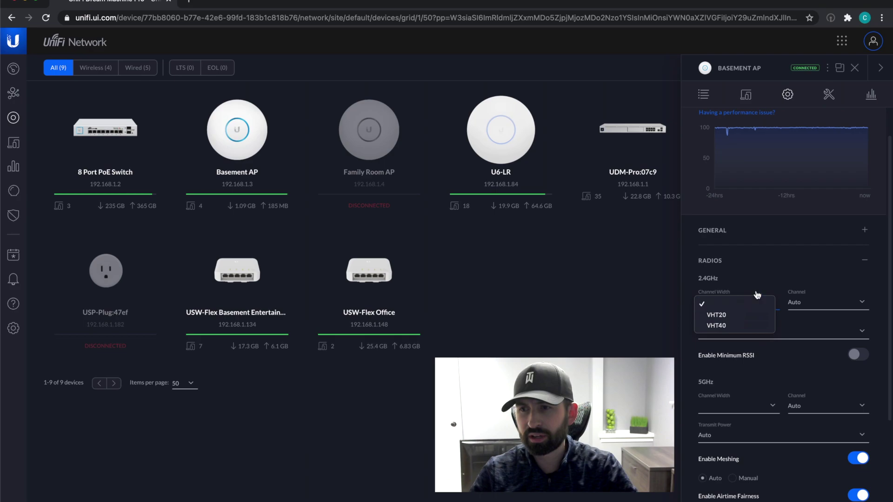
{"action": "left_click", "coordinate": [768, 278]}
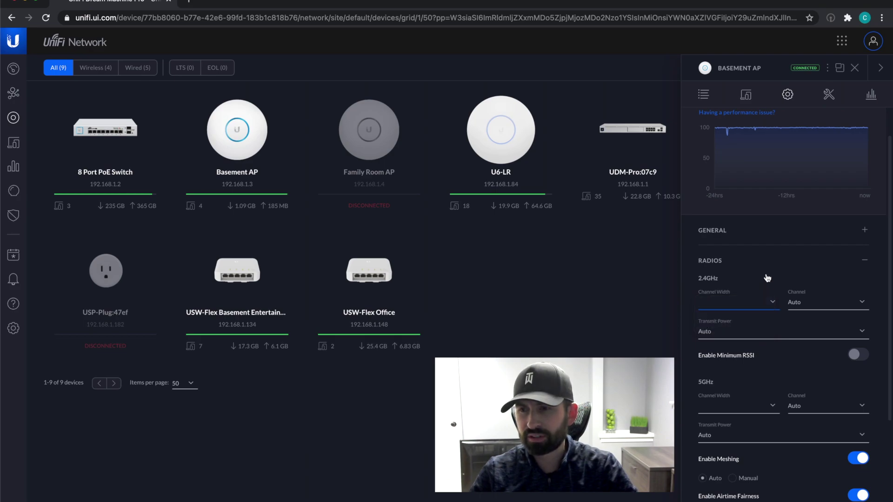
{"action": "left_click", "coordinate": [794, 271]}
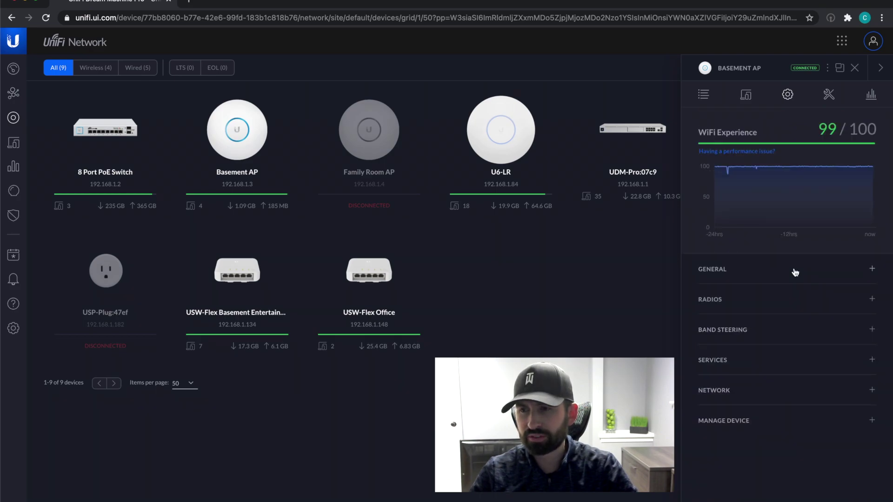
{"action": "left_click", "coordinate": [772, 298]}
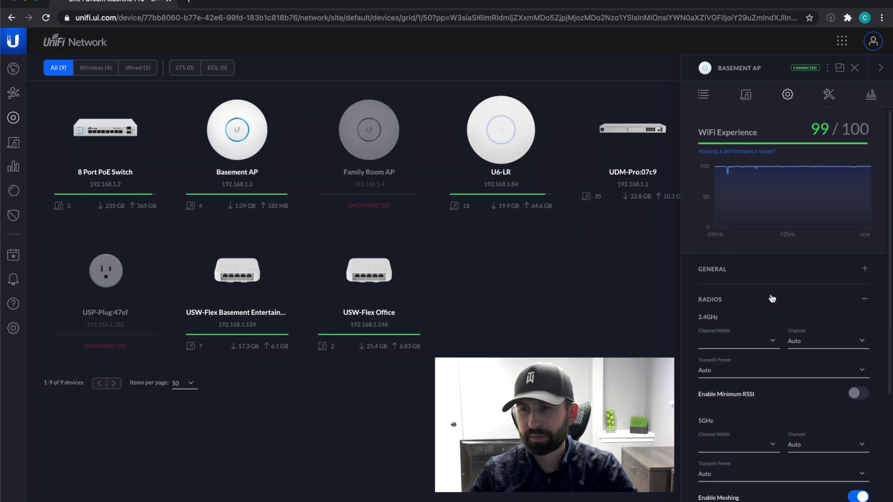
Set the Basement AP's channel width to VHT20 for 2.4GHz and VHT80 for 5GHz
{"action": "left_click", "coordinate": [757, 347]}
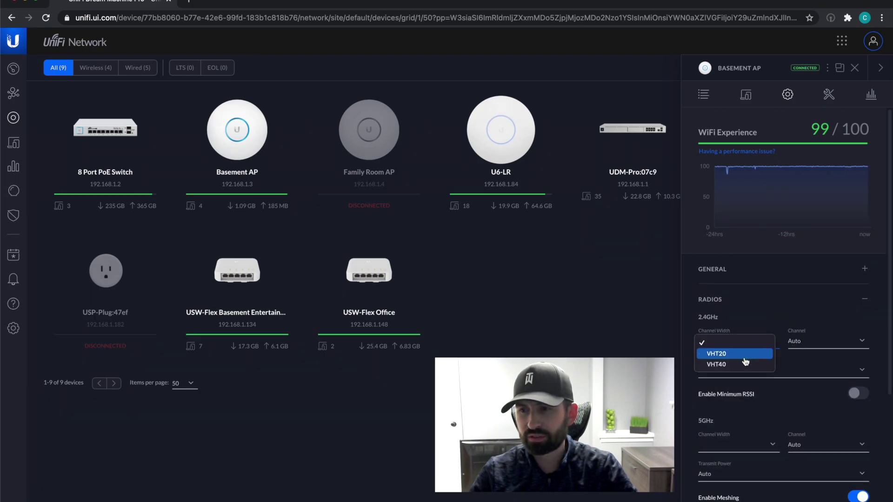
{"action": "left_click", "coordinate": [795, 367]}
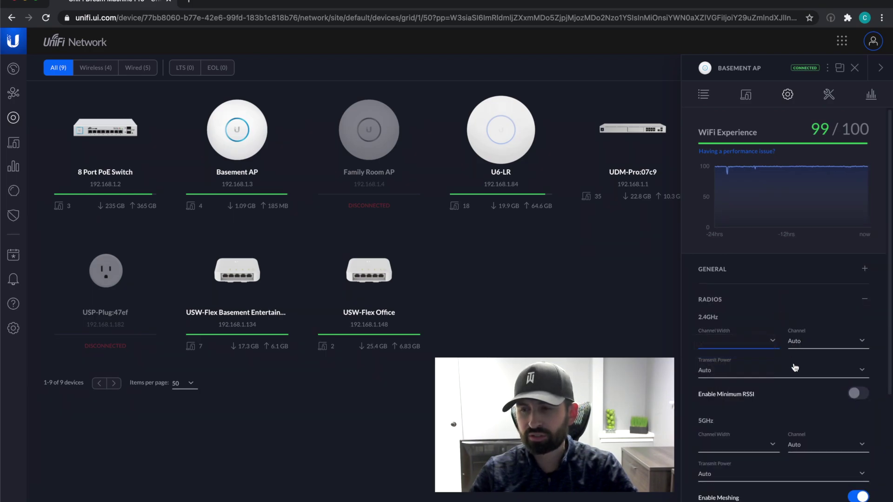
{"action": "left_click", "coordinate": [757, 445]}
{"action": "left_click", "coordinate": [735, 480]}
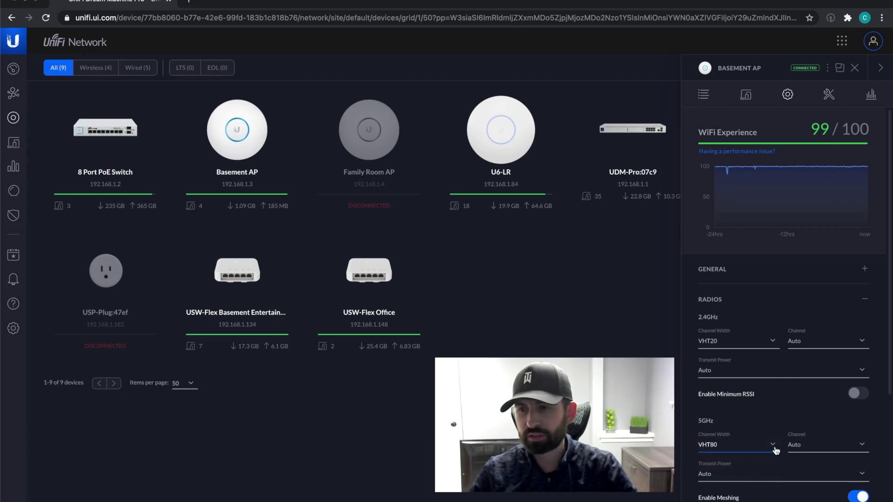
Set the Basement AP's 2.4GHz channel to 6 and its 5GHz channel to 153
{"action": "left_click", "coordinate": [828, 348]}
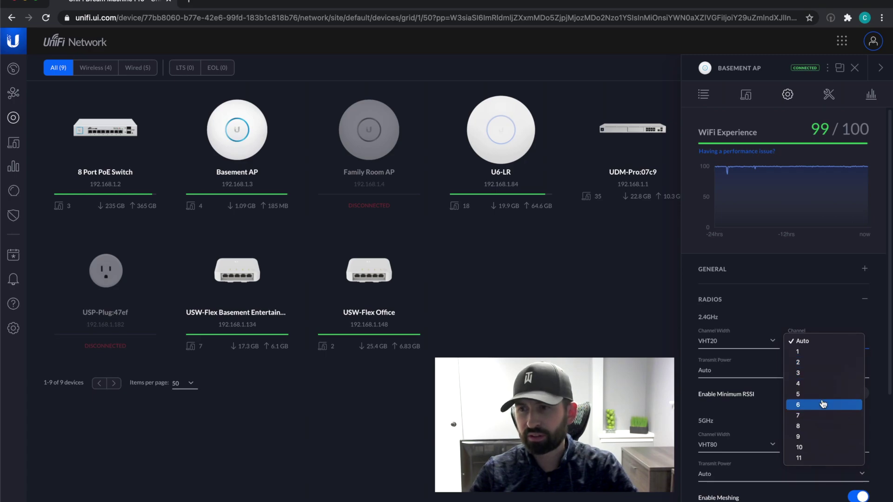
{"action": "left_click", "coordinate": [824, 404]}
{"action": "left_click", "coordinate": [817, 449]}
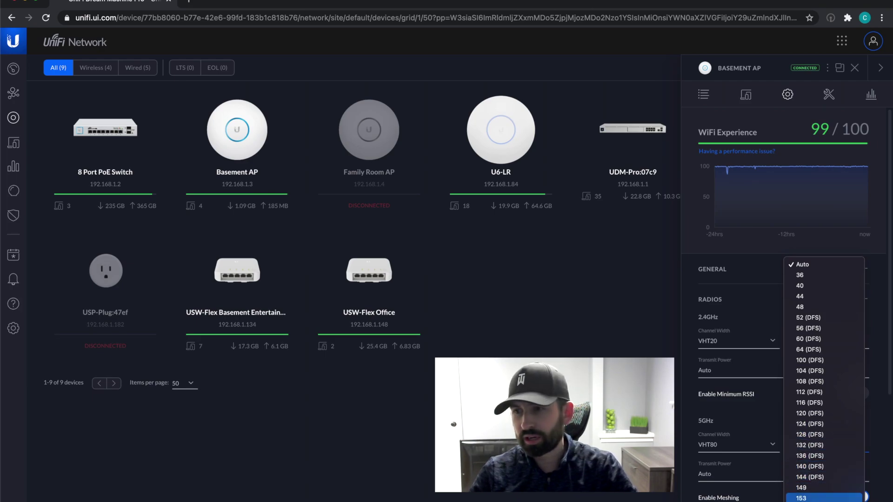
{"action": "left_click", "coordinate": [809, 498]}
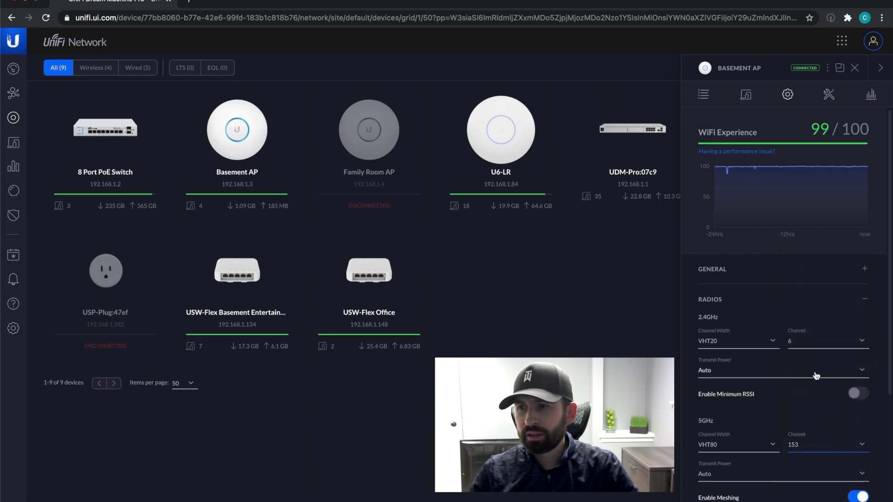
Discard the unsaved channel and channel width changes in the Basement AP's Radios settings
{"action": "scroll", "coordinate": [817, 370], "scroll_direction": "down", "scroll_amount": 1}
{"action": "scroll", "coordinate": [817, 371], "scroll_direction": "down", "scroll_amount": 3}
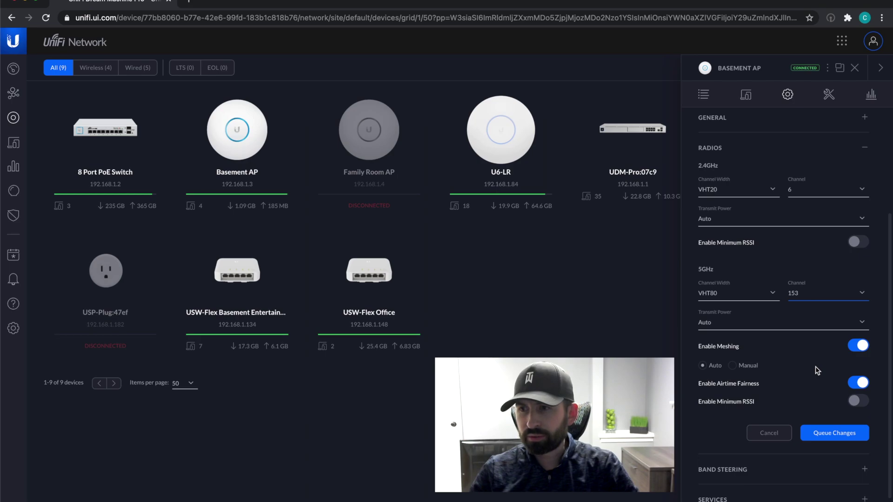
{"action": "left_click", "coordinate": [774, 432]}
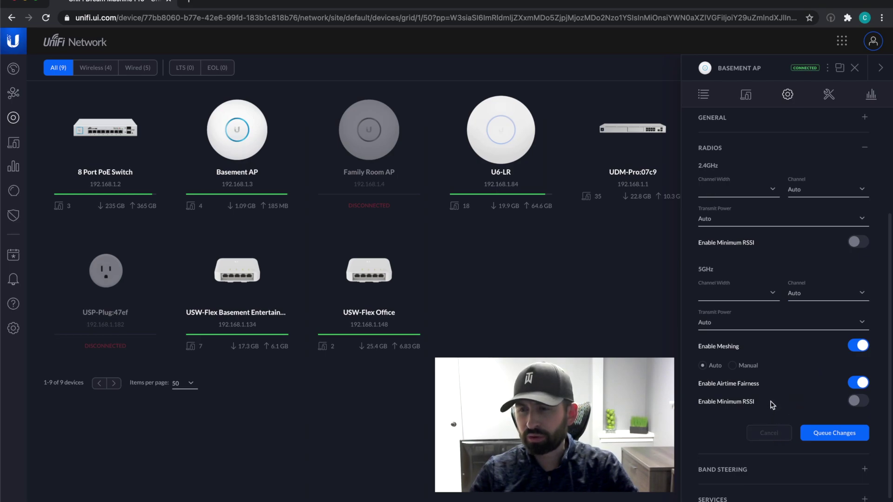
{"action": "scroll", "coordinate": [770, 403], "scroll_direction": "up", "scroll_amount": 3}
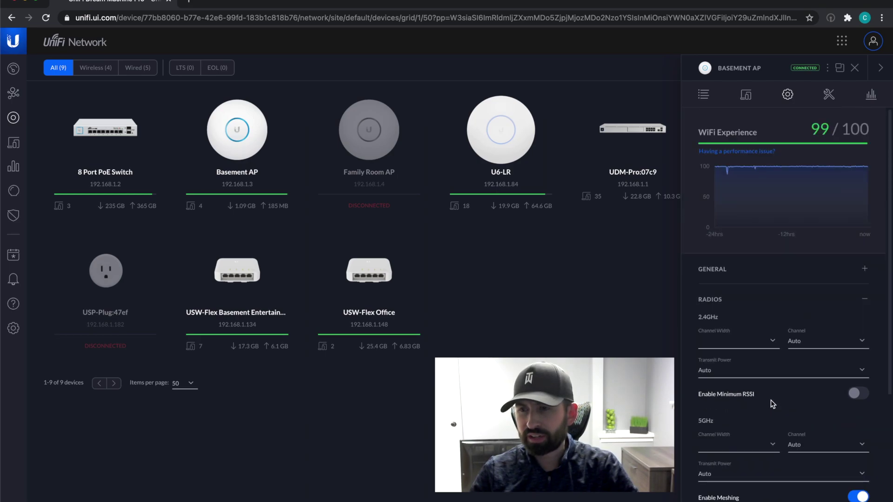
Close and reopen the Basement AP's details, and view its Band Steering settings
{"action": "left_click", "coordinate": [855, 68]}
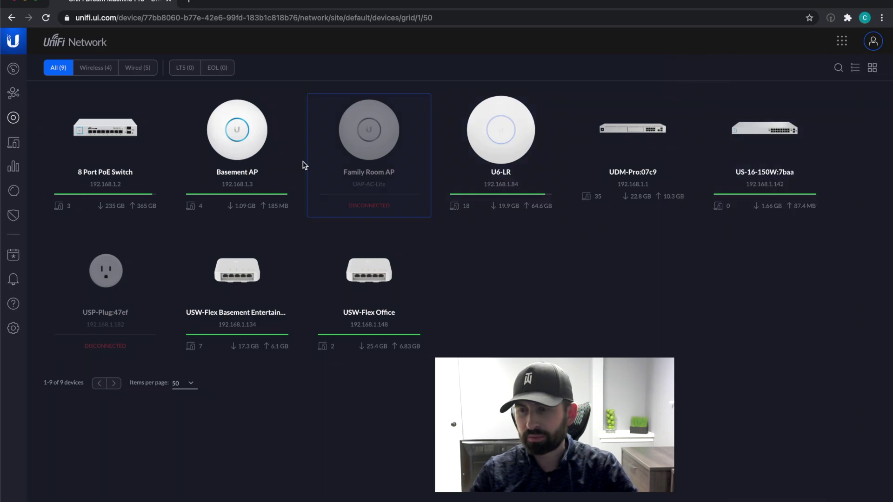
{"action": "left_click", "coordinate": [239, 140]}
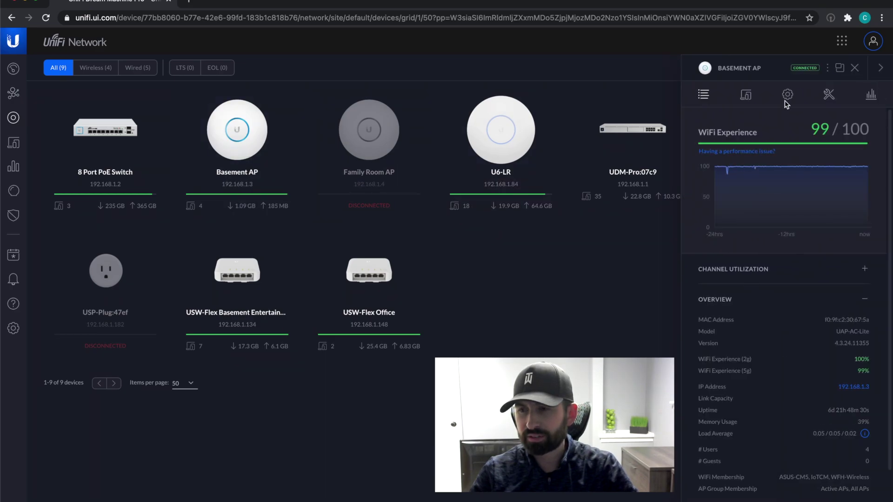
{"action": "left_click", "coordinate": [787, 95]}
{"action": "scroll", "coordinate": [827, 370], "scroll_direction": "down", "scroll_amount": 1}
{"action": "left_click", "coordinate": [775, 433]}
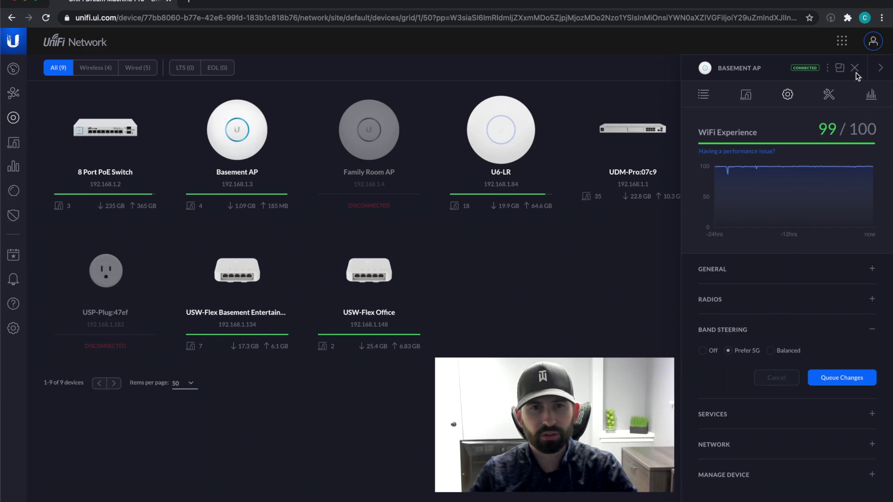
Review the U6-LR access point's overview and check its channel utilization
{"action": "left_click", "coordinate": [524, 149]}
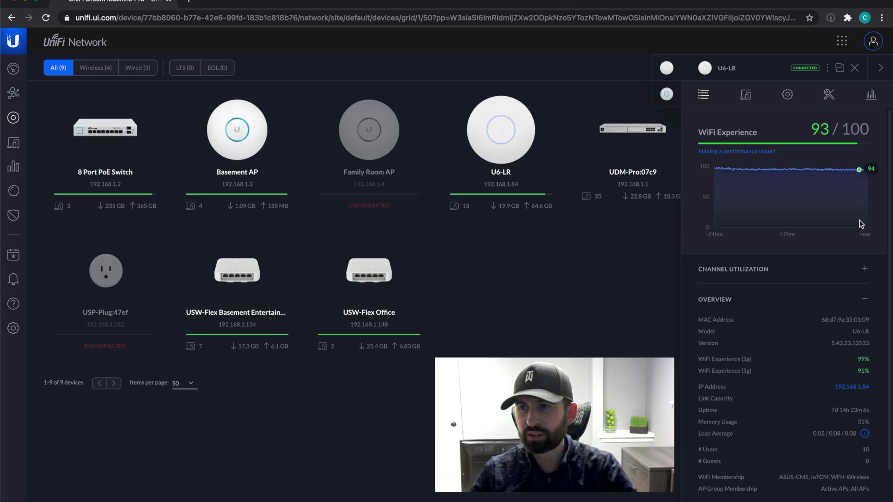
{"action": "scroll", "coordinate": [772, 298], "scroll_direction": "down", "scroll_amount": 2}
{"action": "scroll", "coordinate": [763, 290], "scroll_direction": "up", "scroll_amount": 2}
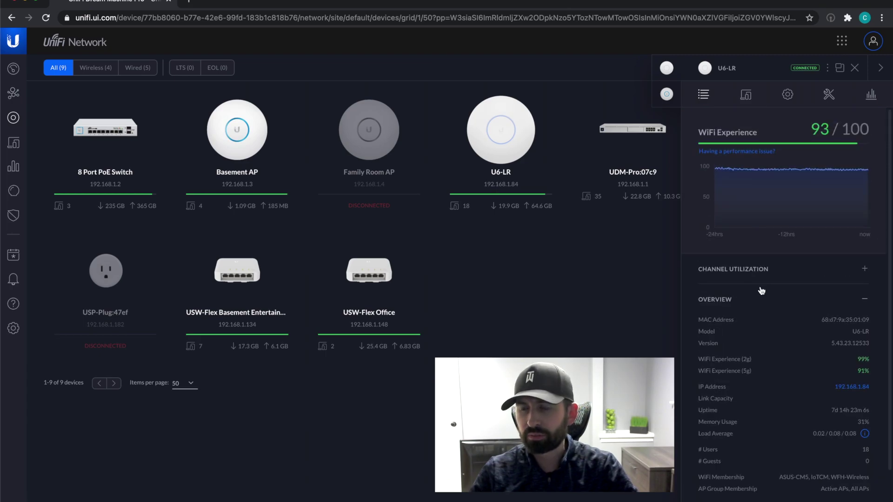
{"action": "left_click", "coordinate": [758, 272]}
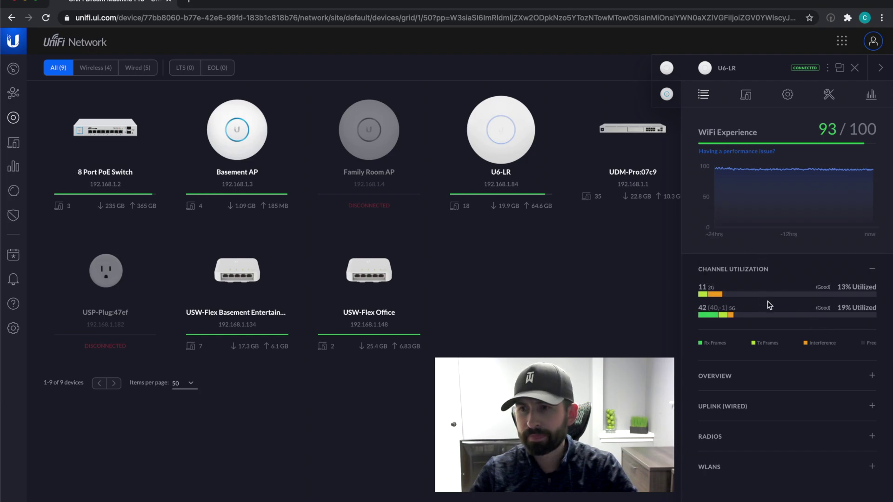
In the U6-LR's Radios settings, set the channel width to HT20 for 2.4GHz and HE80 for 5GHz
{"action": "left_click", "coordinate": [789, 97]}
{"action": "scroll", "coordinate": [774, 287], "scroll_direction": "down", "scroll_amount": 6}
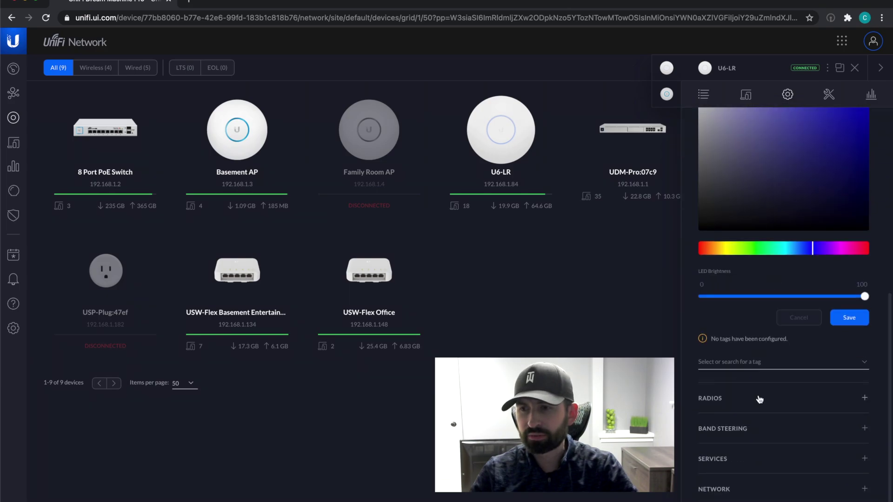
{"action": "left_click", "coordinate": [759, 396]}
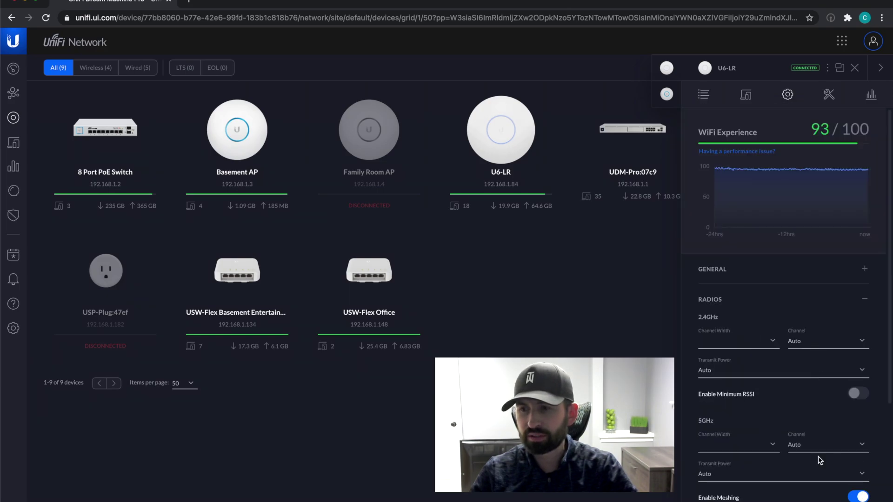
{"action": "left_click", "coordinate": [752, 354]}
{"action": "left_click", "coordinate": [744, 354]}
{"action": "left_click", "coordinate": [758, 444]}
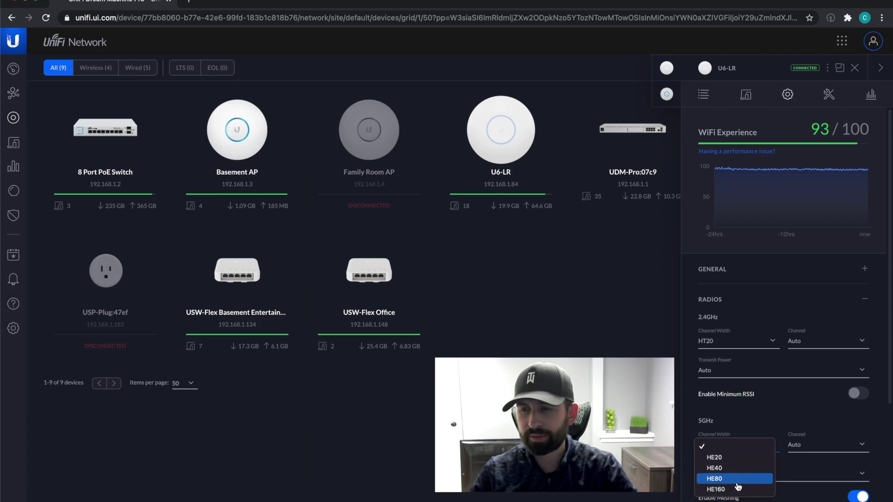
{"action": "left_click", "coordinate": [737, 482]}
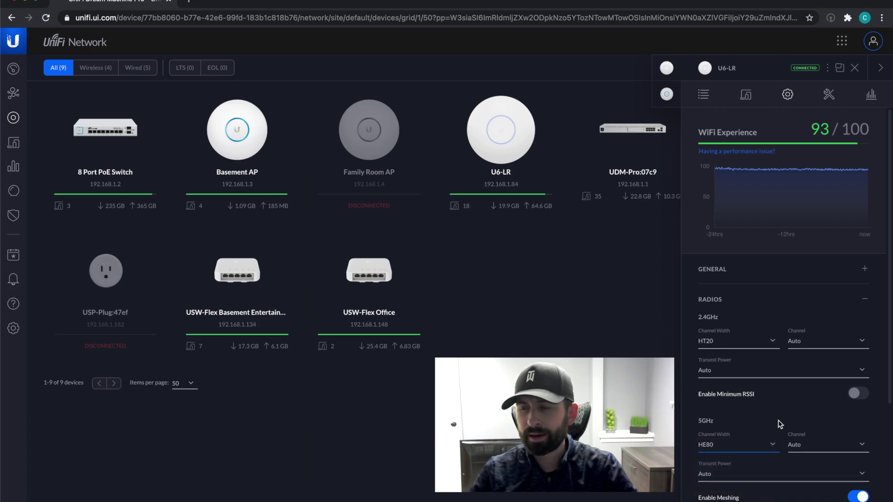
Review the U6-LR's remaining radio options and examine the LED color settings in its General section
{"action": "scroll", "coordinate": [780, 424], "scroll_direction": "down", "scroll_amount": 1}
{"action": "scroll", "coordinate": [780, 425], "scroll_direction": "down", "scroll_amount": 4}
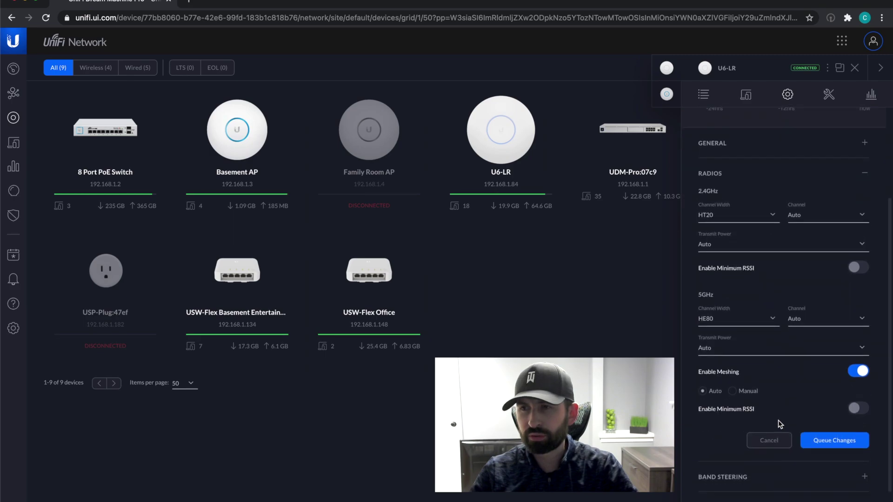
{"action": "scroll", "coordinate": [780, 424], "scroll_direction": "up", "scroll_amount": 5}
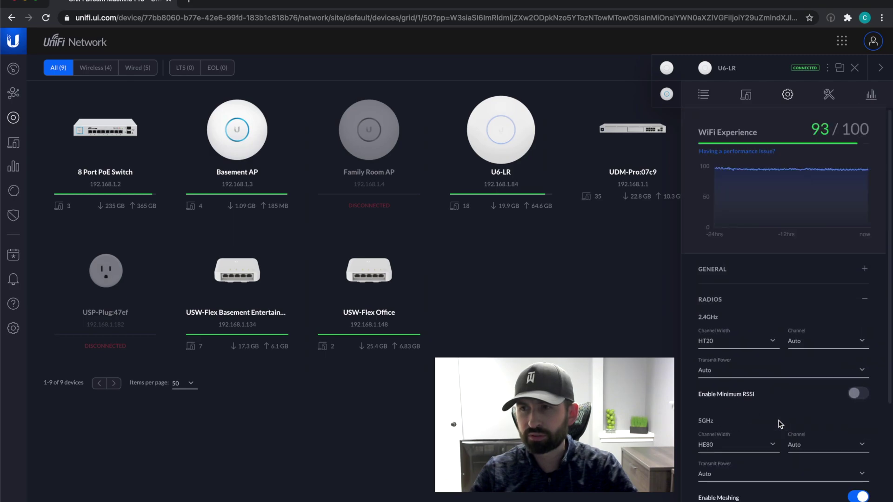
{"action": "left_click", "coordinate": [773, 273]}
{"action": "scroll", "coordinate": [786, 346], "scroll_direction": "down", "scroll_amount": 1}
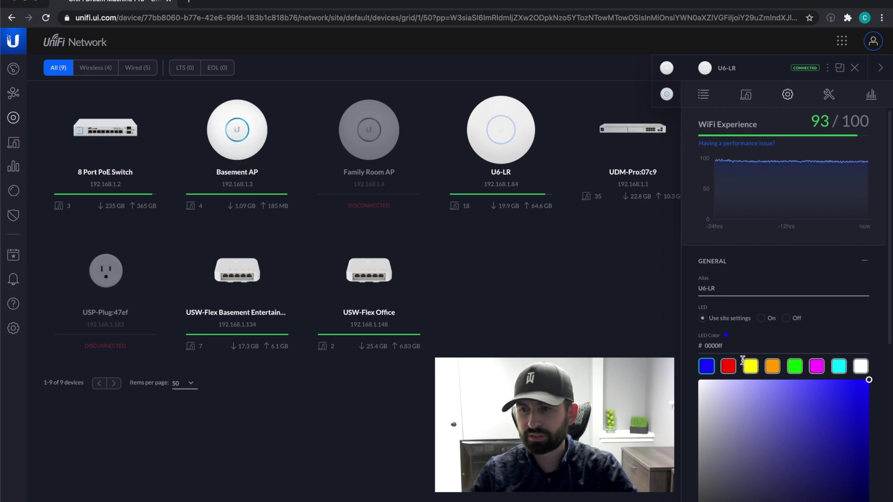
Review the Basement AP's overview and its General LED settings for comparison, and close its details
{"action": "left_click", "coordinate": [238, 130]}
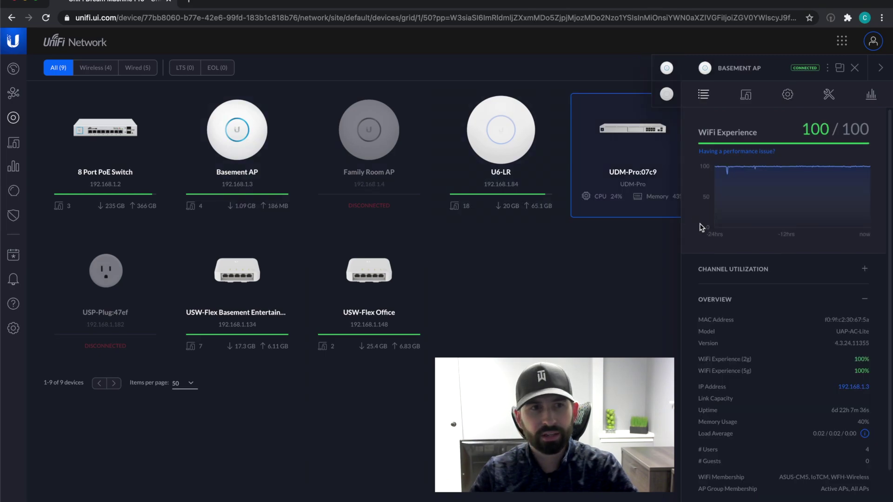
{"action": "scroll", "coordinate": [772, 311], "scroll_direction": "down", "scroll_amount": 3}
{"action": "scroll", "coordinate": [771, 310], "scroll_direction": "up", "scroll_amount": 3}
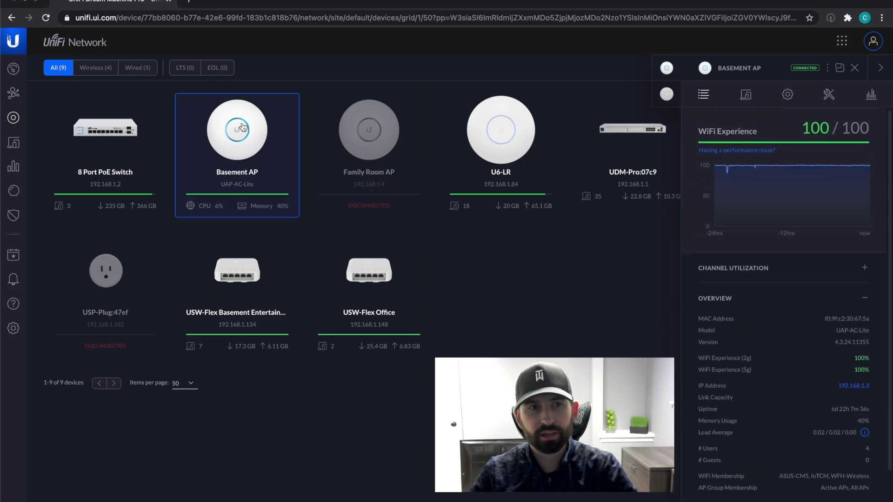
{"action": "left_click", "coordinate": [787, 95]}
{"action": "scroll", "coordinate": [768, 233], "scroll_direction": "down", "scroll_amount": 2}
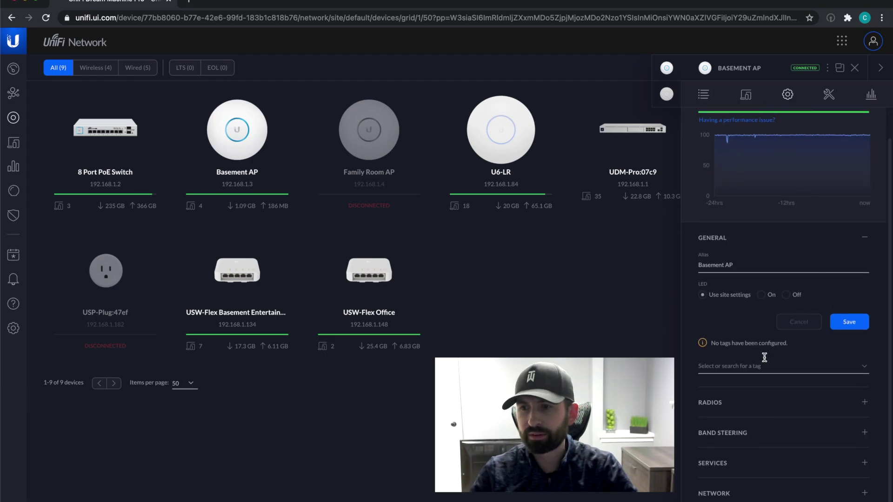
{"action": "scroll", "coordinate": [765, 357], "scroll_direction": "up", "scroll_amount": 2}
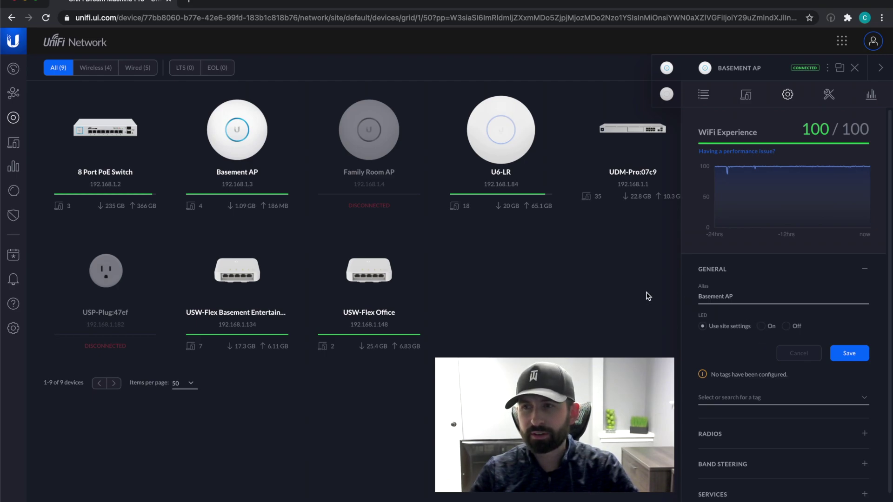
{"action": "left_click", "coordinate": [855, 69]}
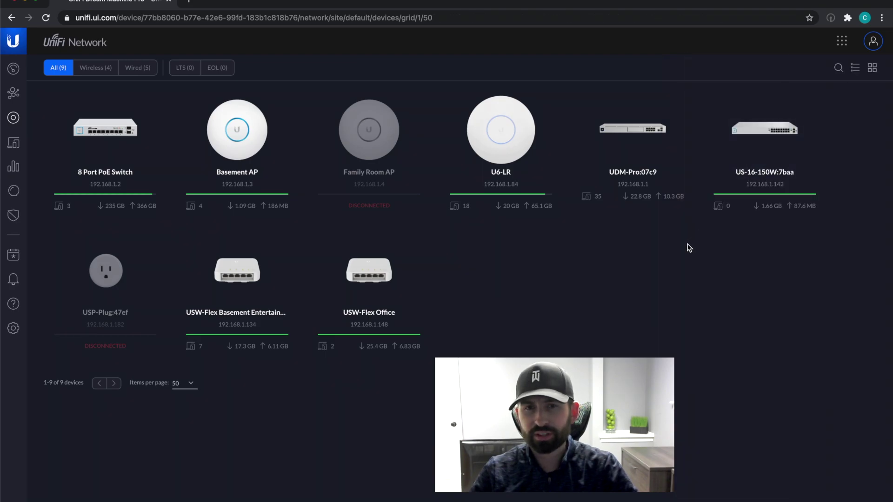
Open the USW-Flex Office switch's details and inspect the status and PoE information of port 2
{"action": "left_click", "coordinate": [388, 287]}
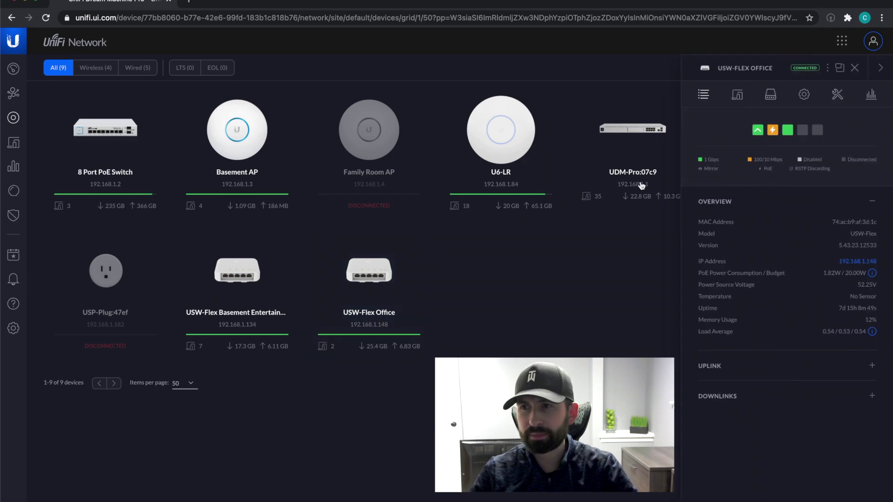
{"action": "mouse_move", "coordinate": [773, 131]}
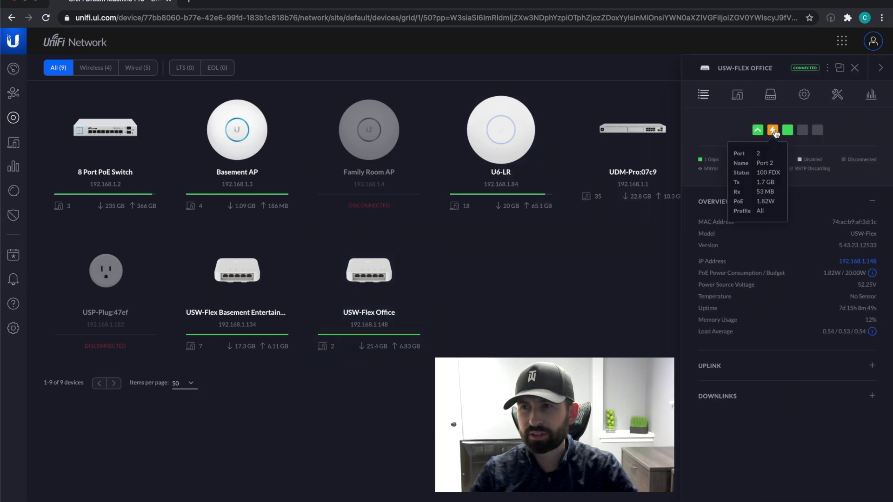